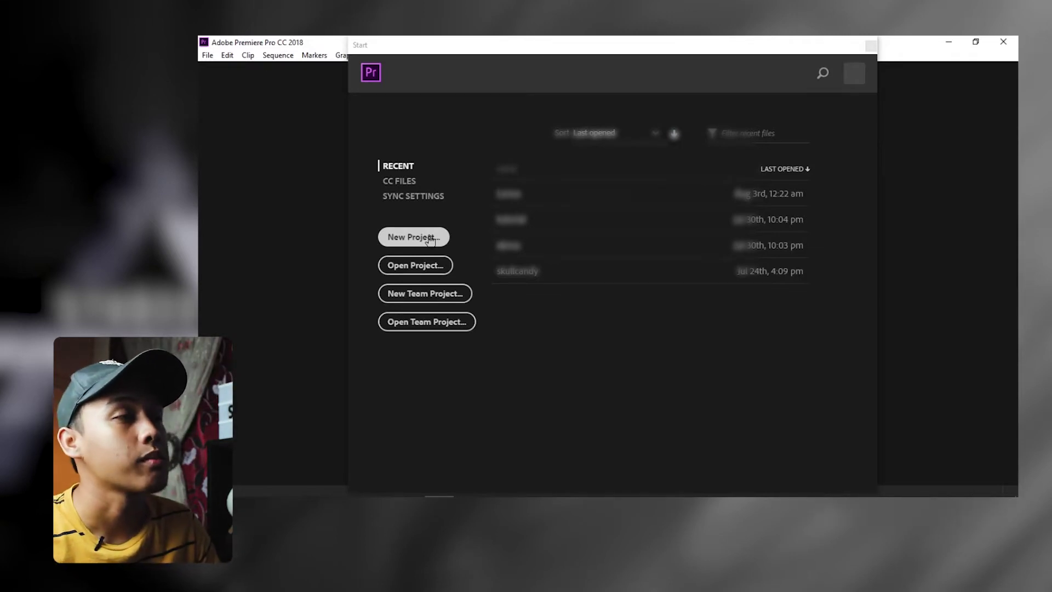
Create a new project named 'Tutorial 1' with the default settings.
left_click(430, 239)
type("Tutorial")
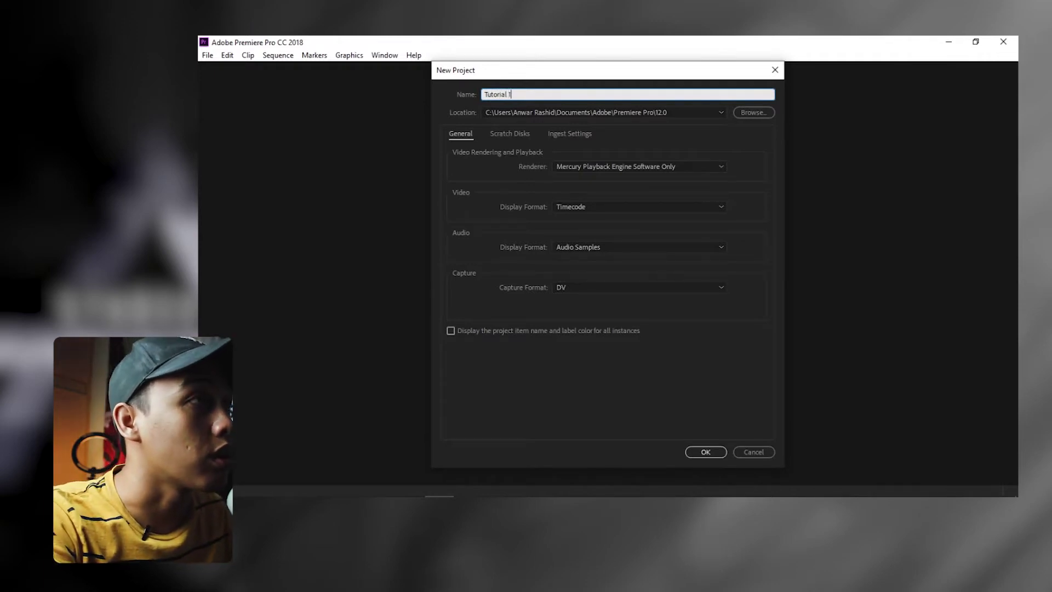
type("1")
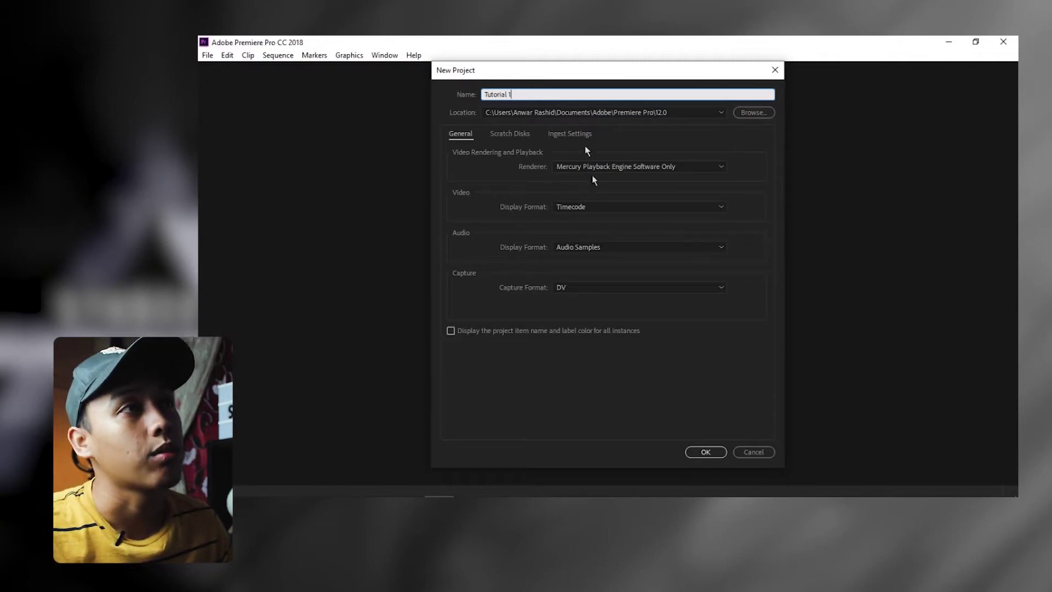
left_click(696, 455)
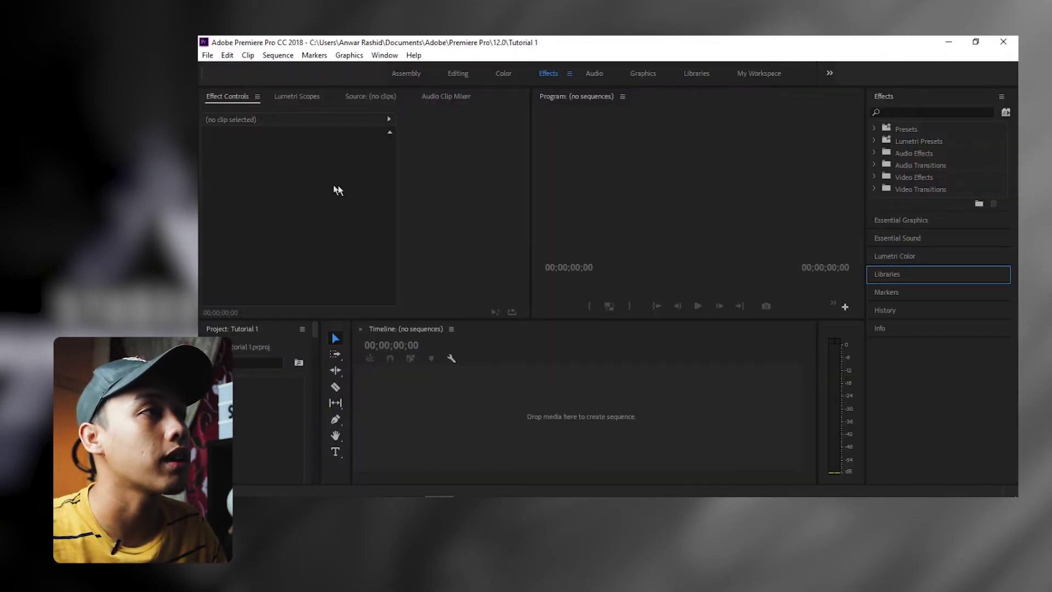
left_click(731, 204)
left_click(507, 442)
left_click(263, 429)
left_click(386, 267)
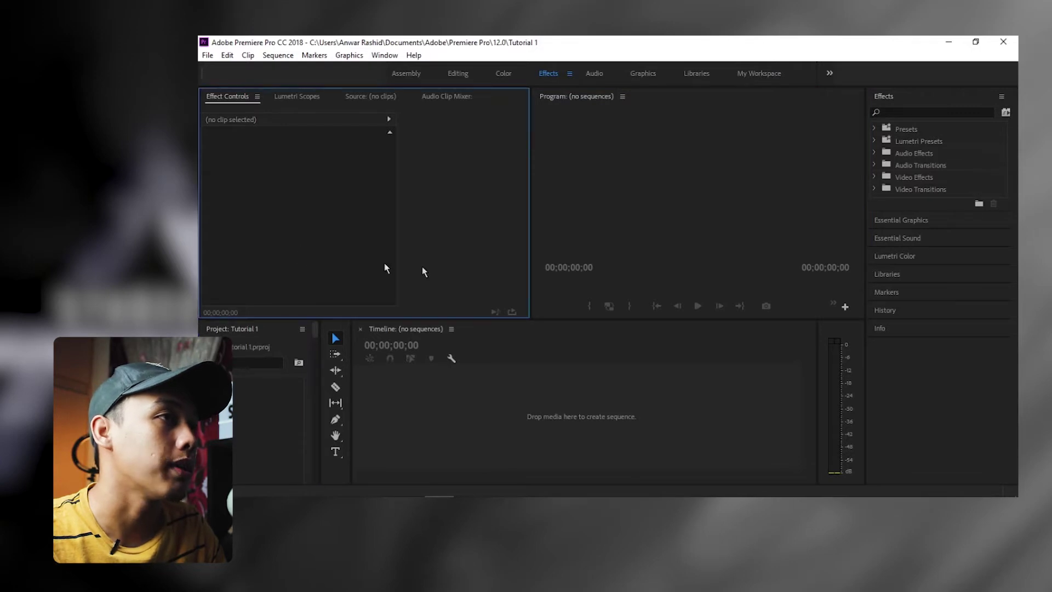
left_click(674, 407)
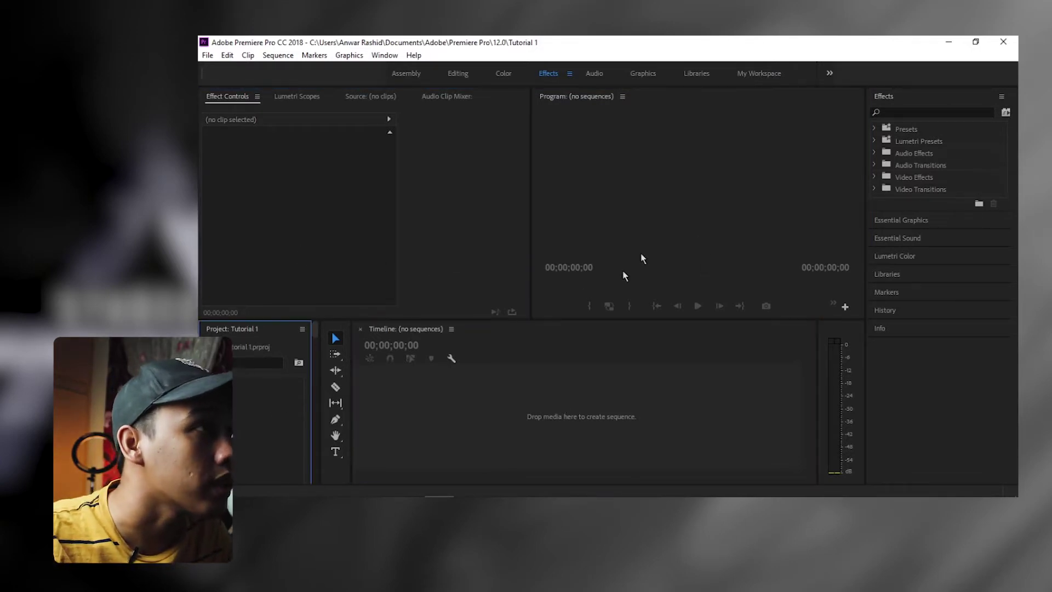
left_click(656, 206)
left_click(371, 211)
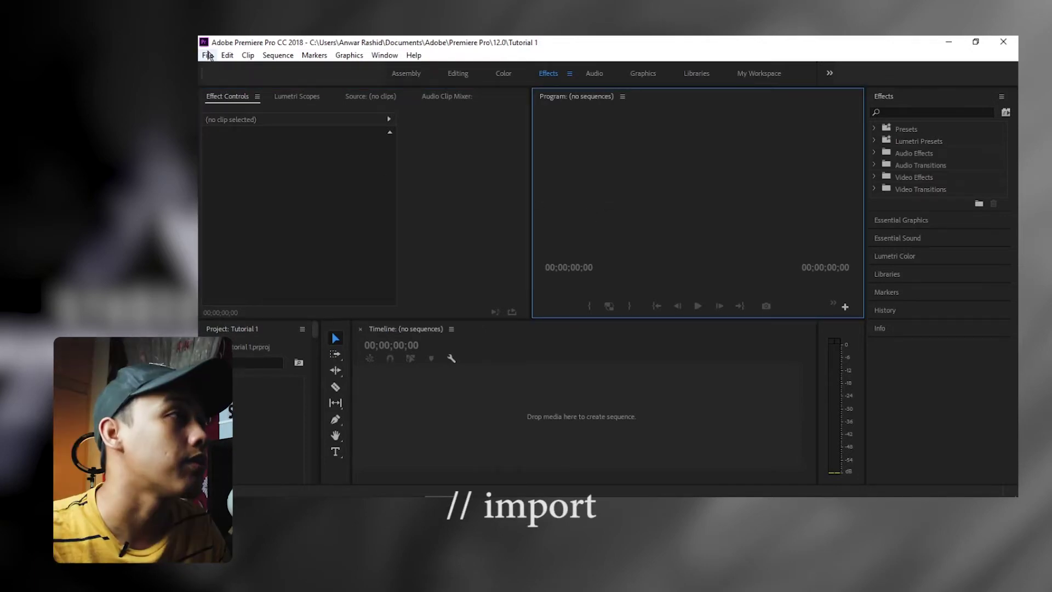
Import both clips from This PC > Videos > TUTORIAL into the Project panel.
left_click(208, 56)
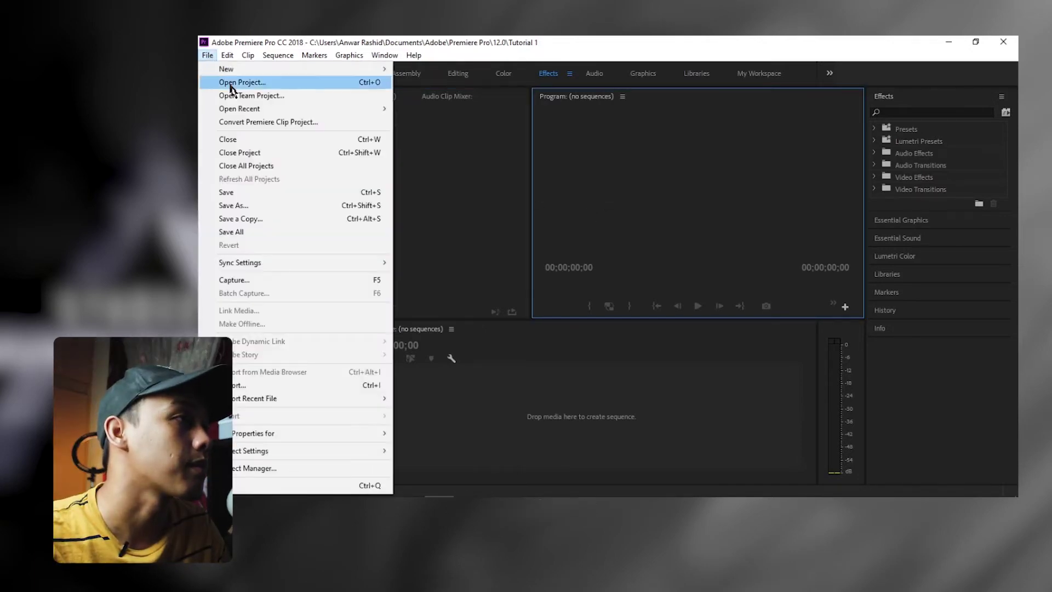
left_click(245, 386)
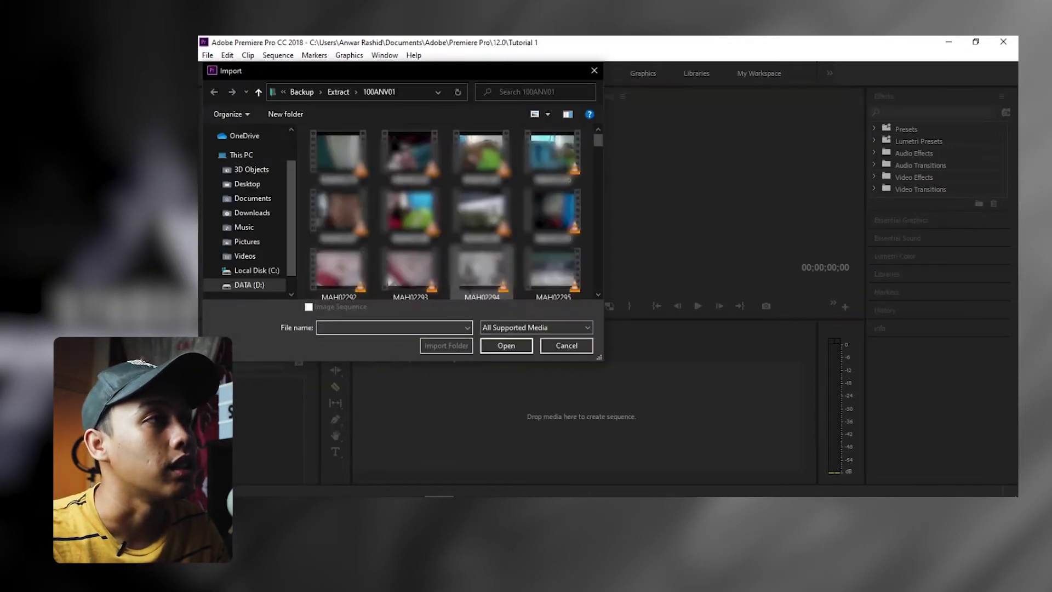
scroll(469, 295, "down", 5)
scroll(471, 293, "down", 5)
scroll(477, 290, "down", 3)
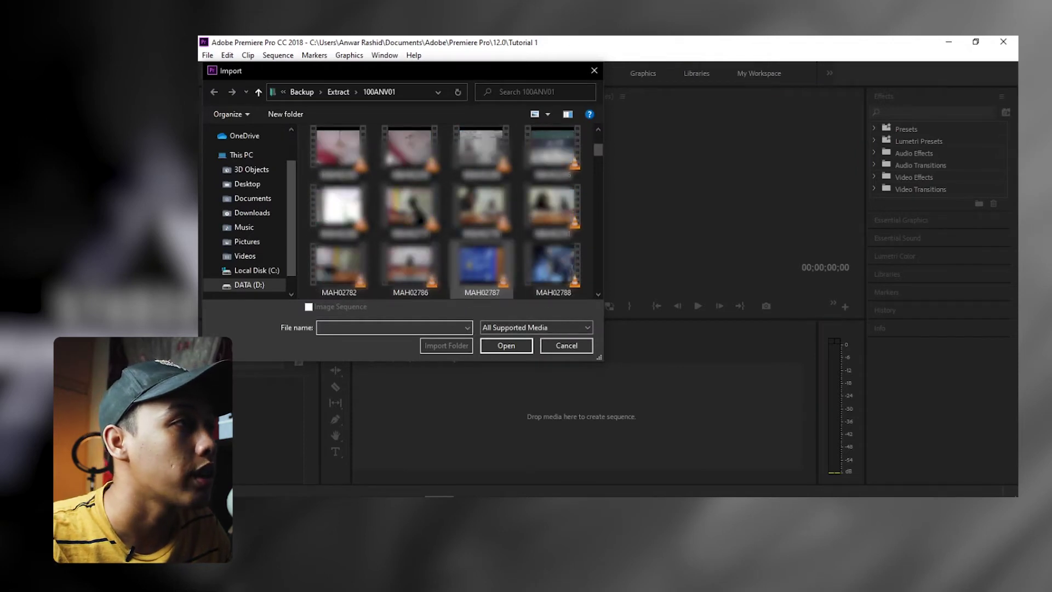
scroll(477, 290, "down", 1)
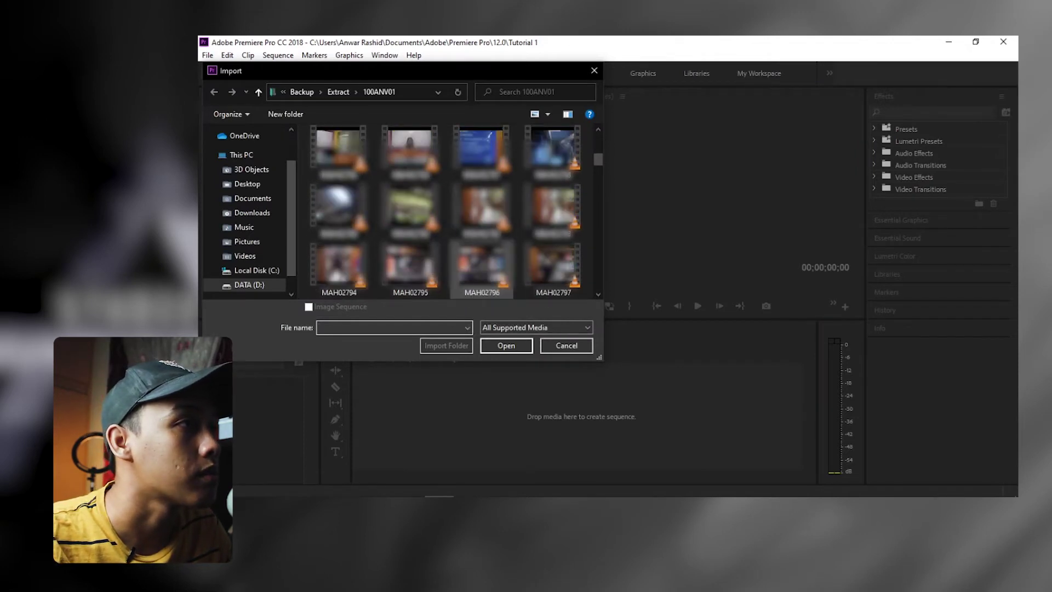
left_click(254, 255)
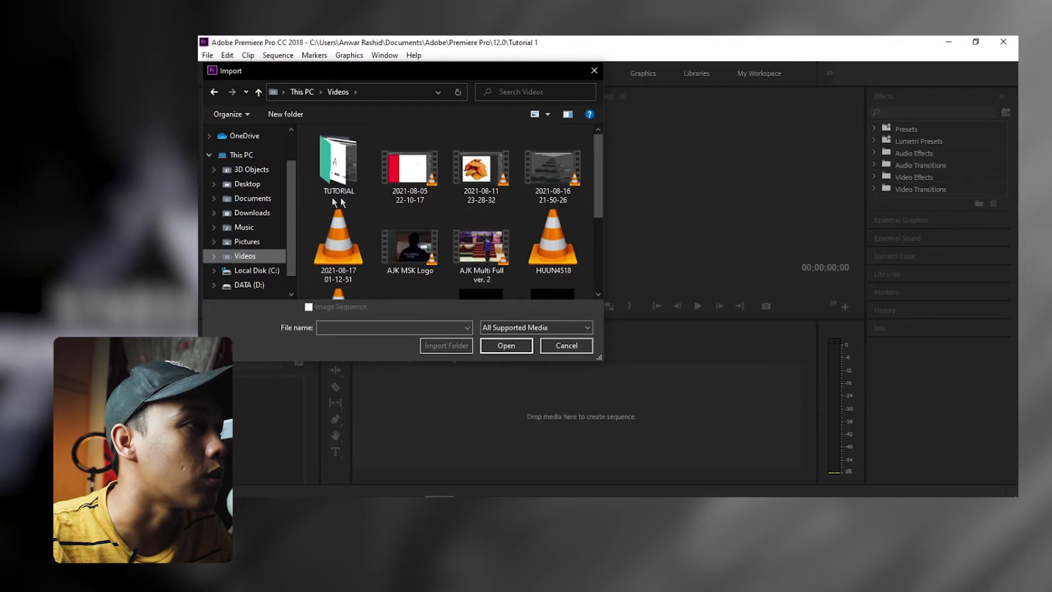
double_click(349, 179)
left_click_drag(332, 255, 394, 181)
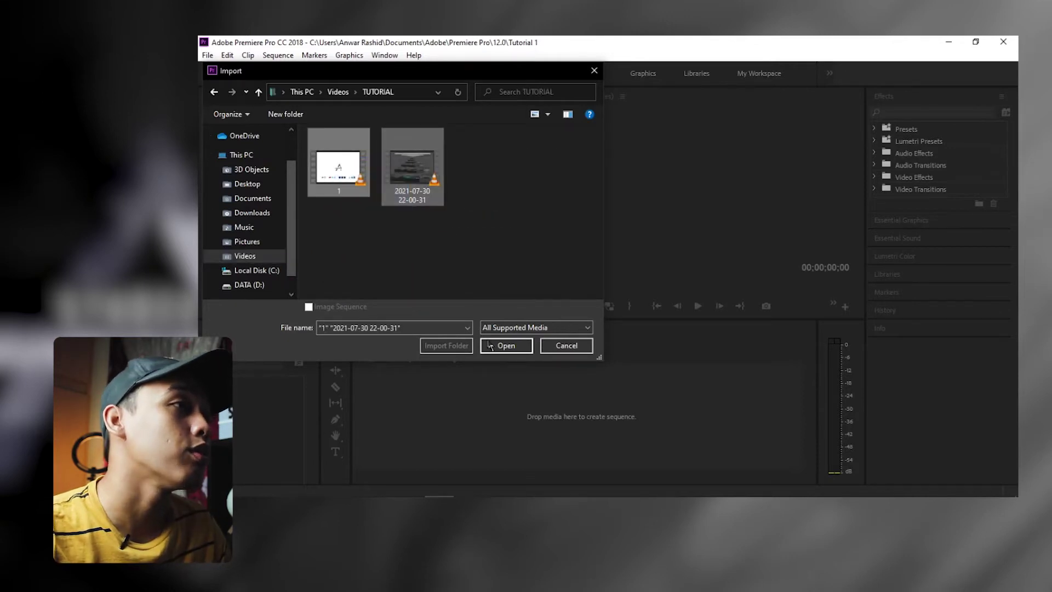
left_click(504, 346)
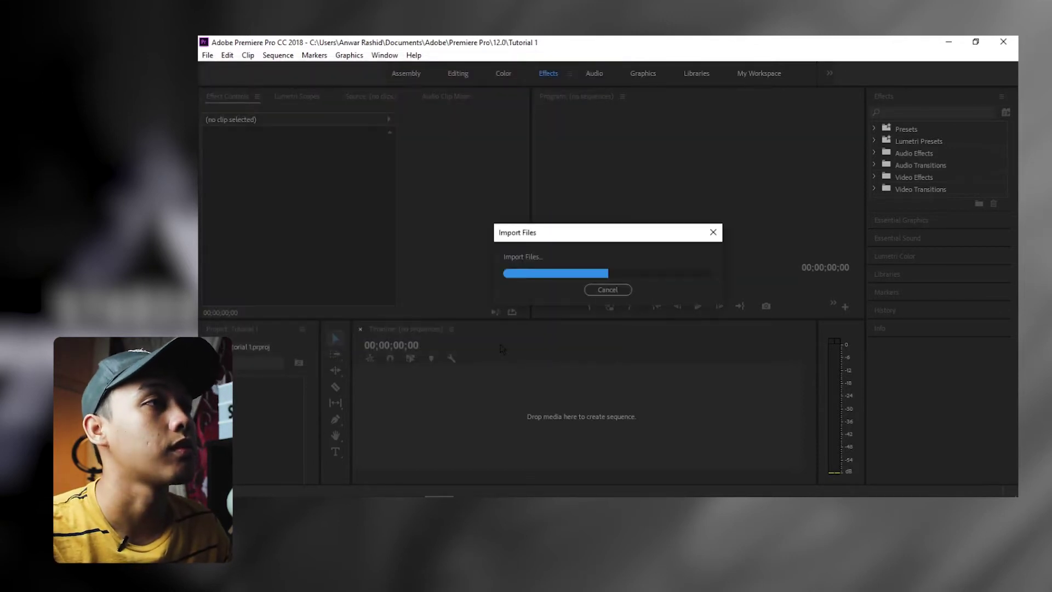
left_click_drag(322, 389, 353, 391)
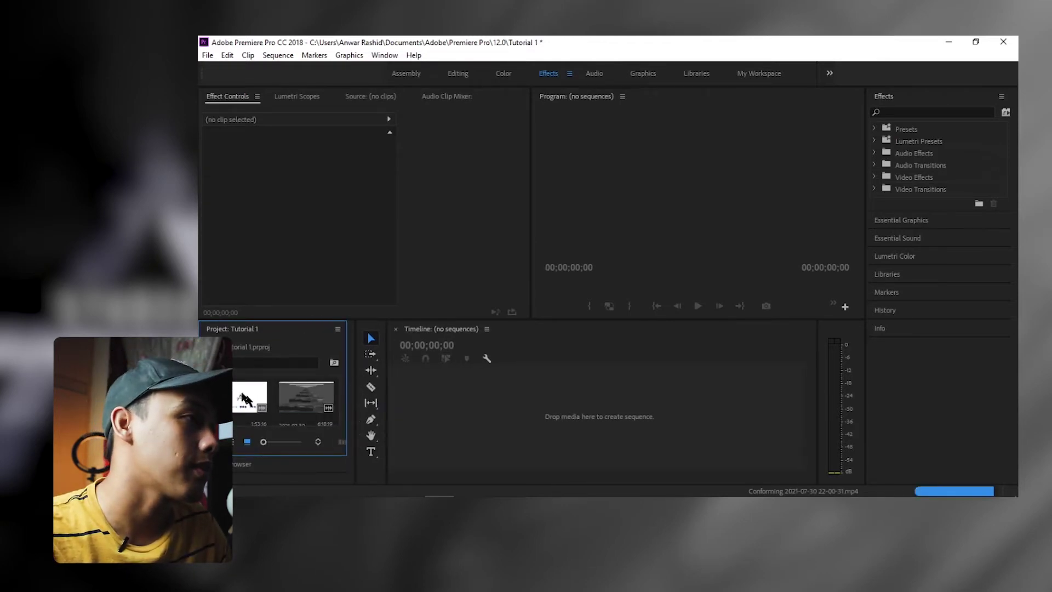
Drag clip 1 onto the empty timeline to create sequence '1', 00:01:53:16 long.
left_click(245, 398)
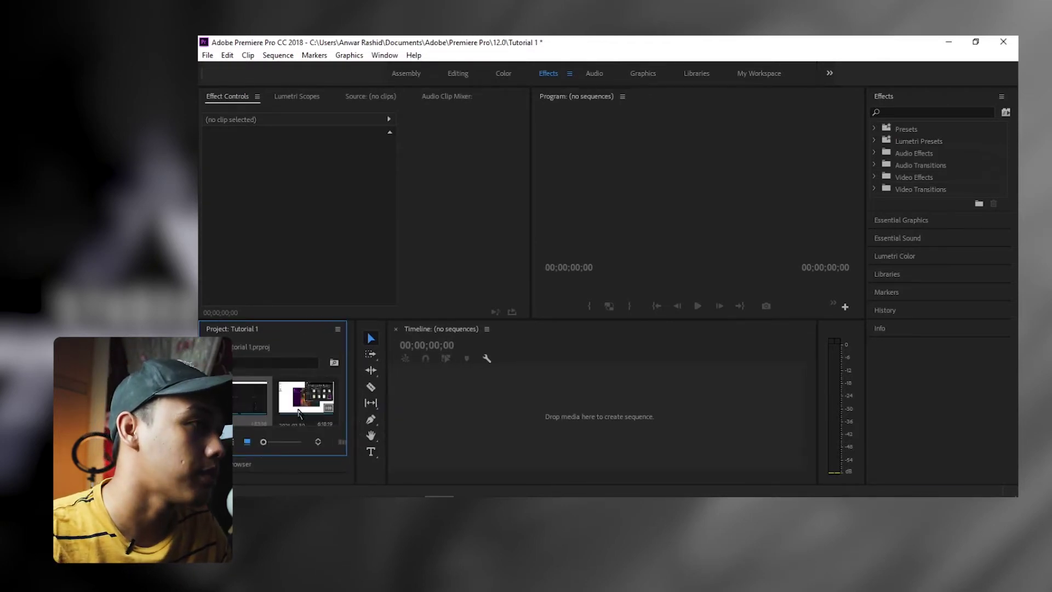
left_click_drag(298, 414, 432, 416)
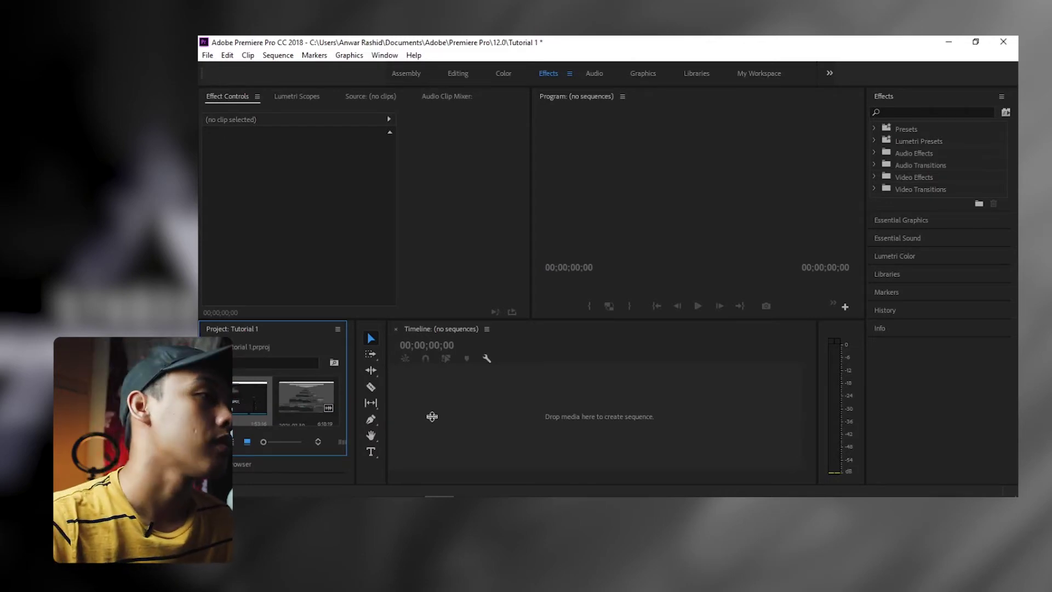
left_click_drag(431, 416, 246, 407)
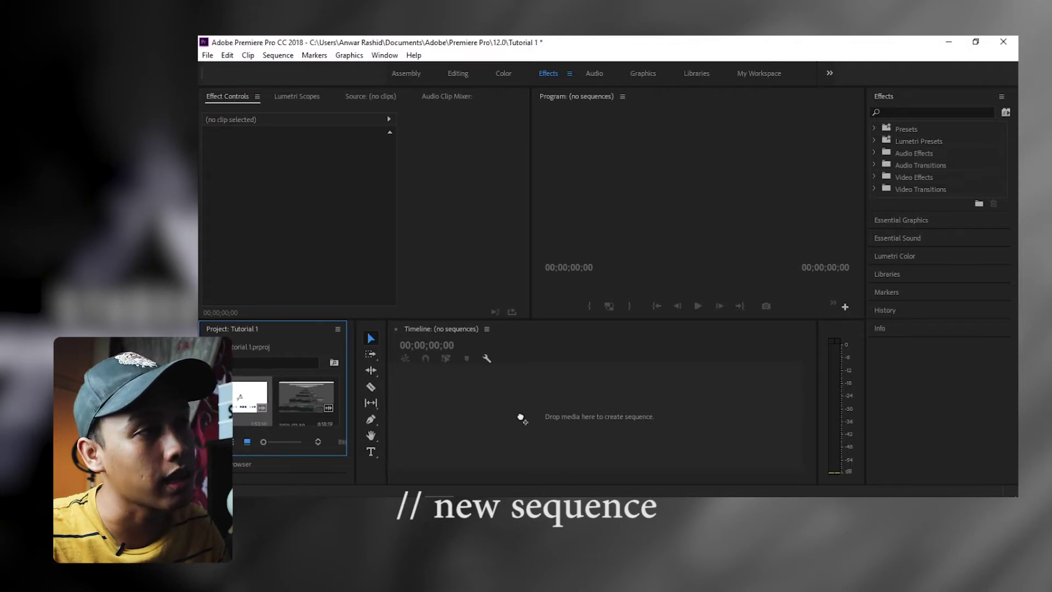
left_click_drag(521, 418, 521, 416)
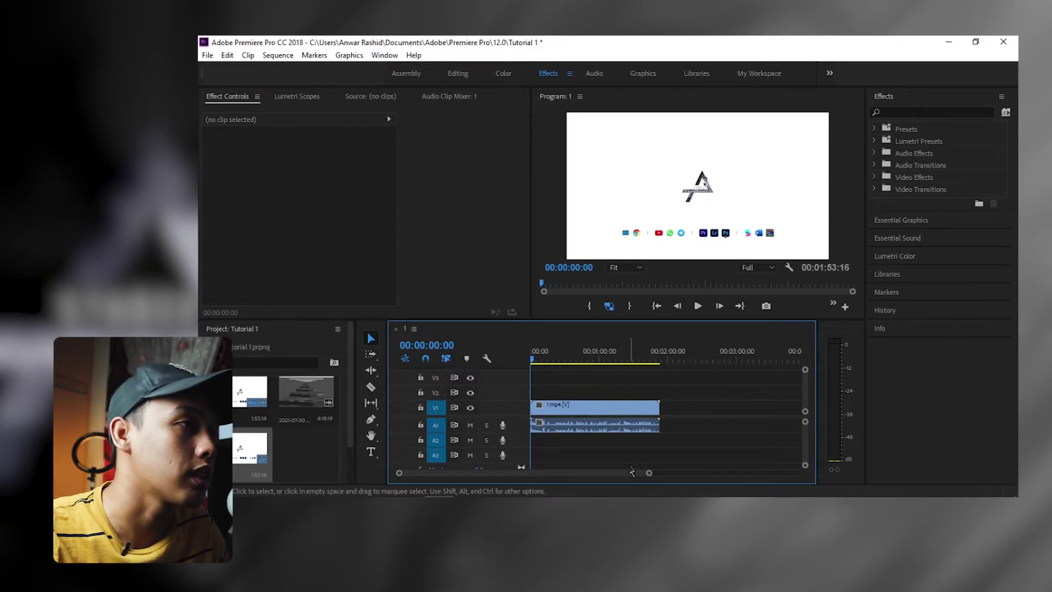
Split clip 1 with the Razor tool at about 20 and 37 seconds.
left_click_drag(649, 473, 592, 474)
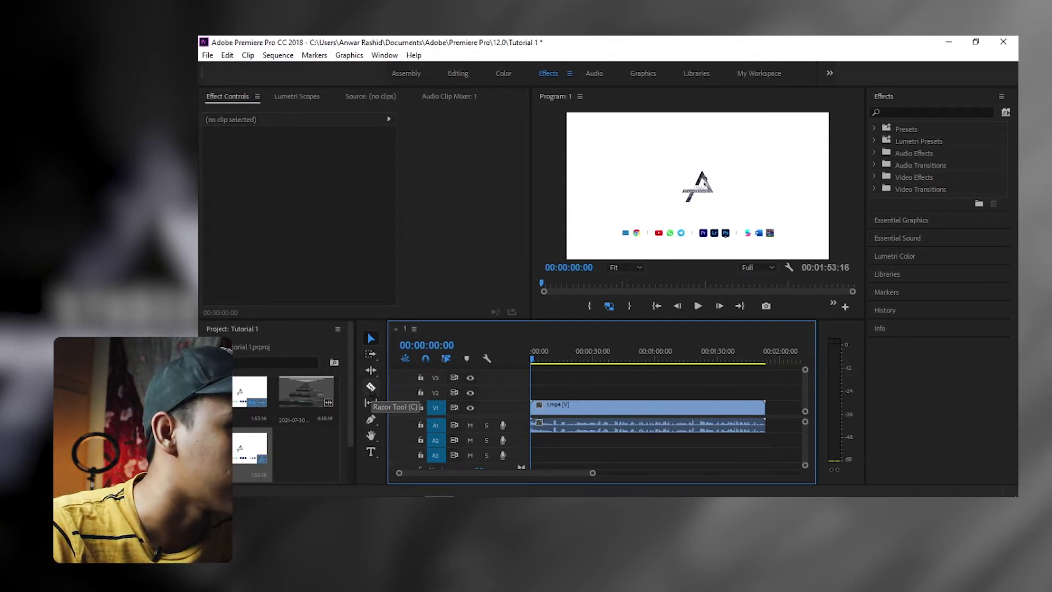
left_click(371, 387)
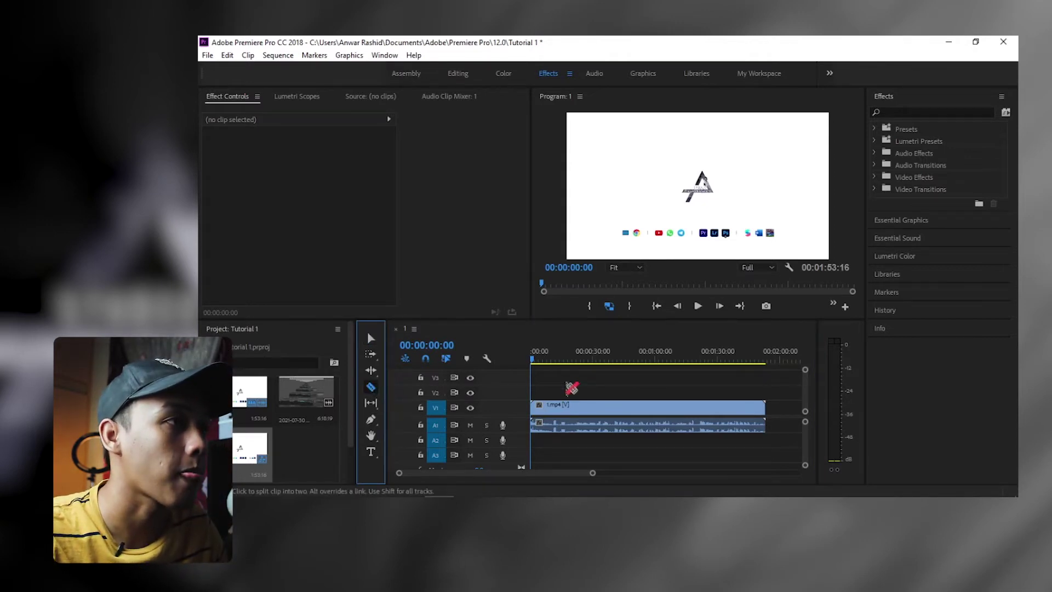
left_click_drag(537, 364, 577, 376)
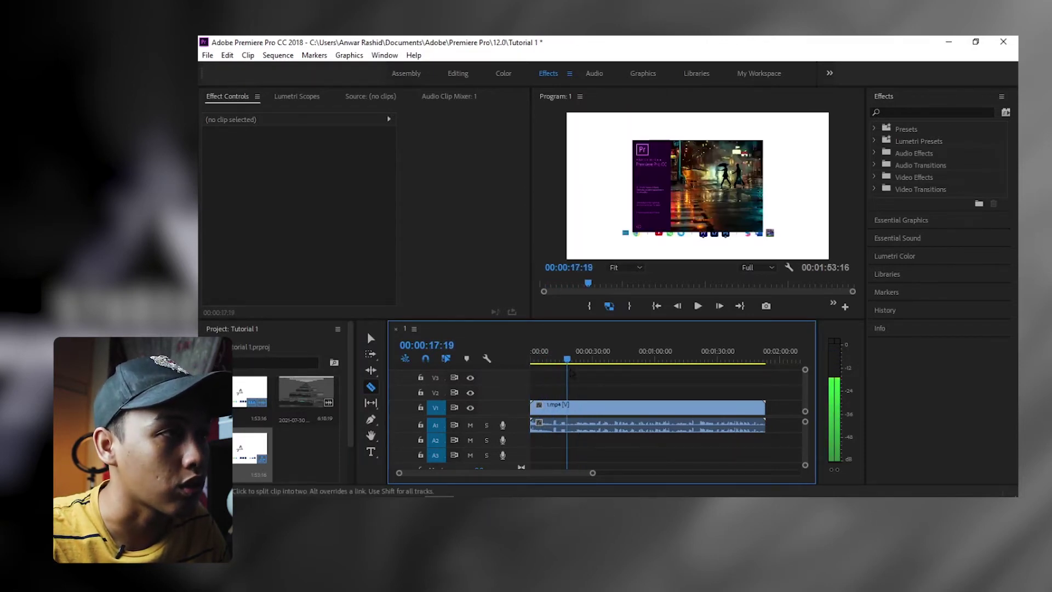
left_click(572, 403)
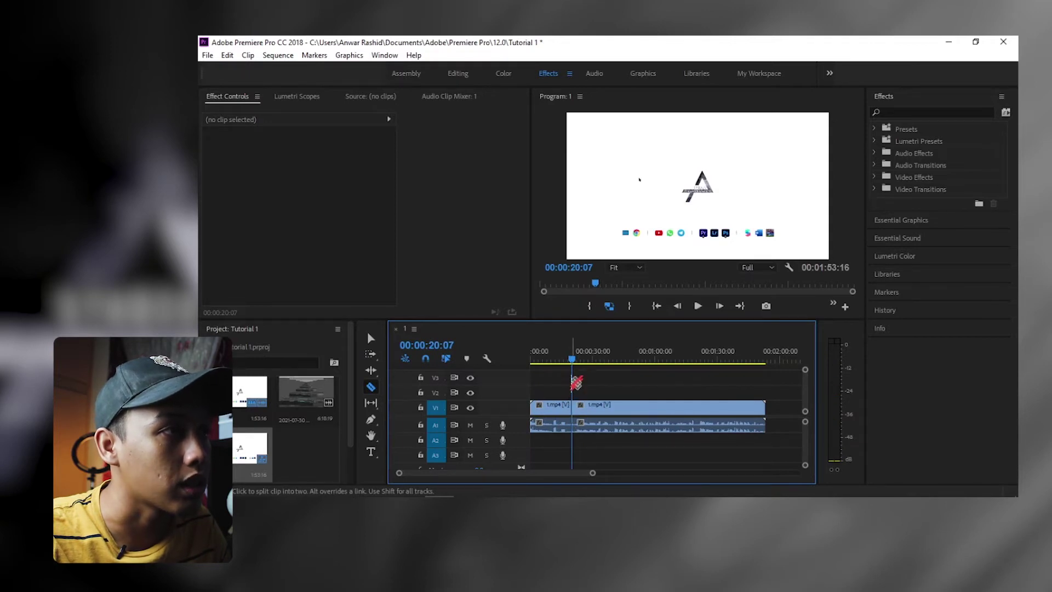
left_click_drag(571, 362, 612, 366)
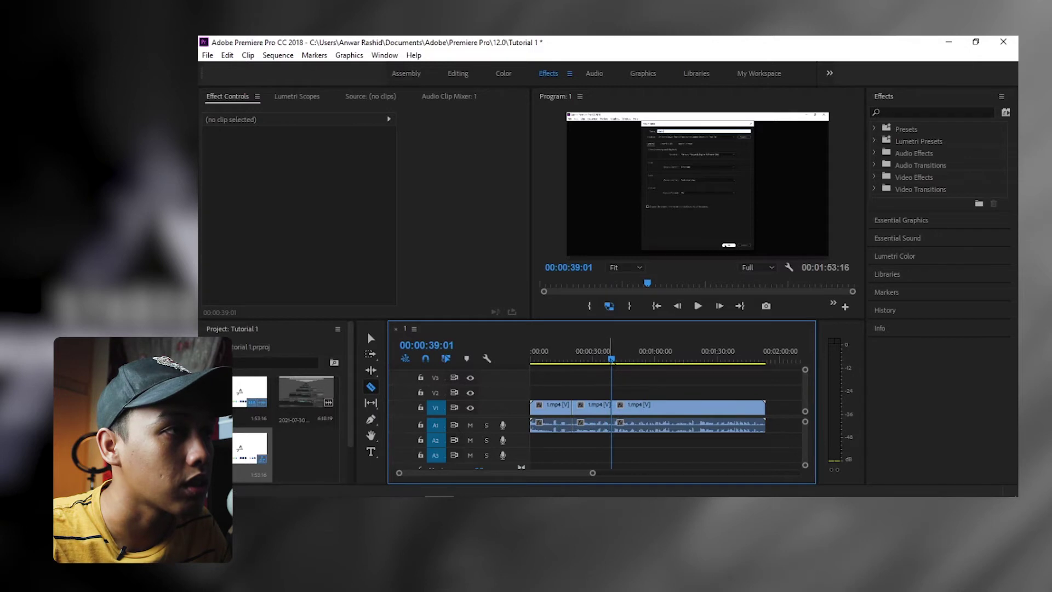
key("space")
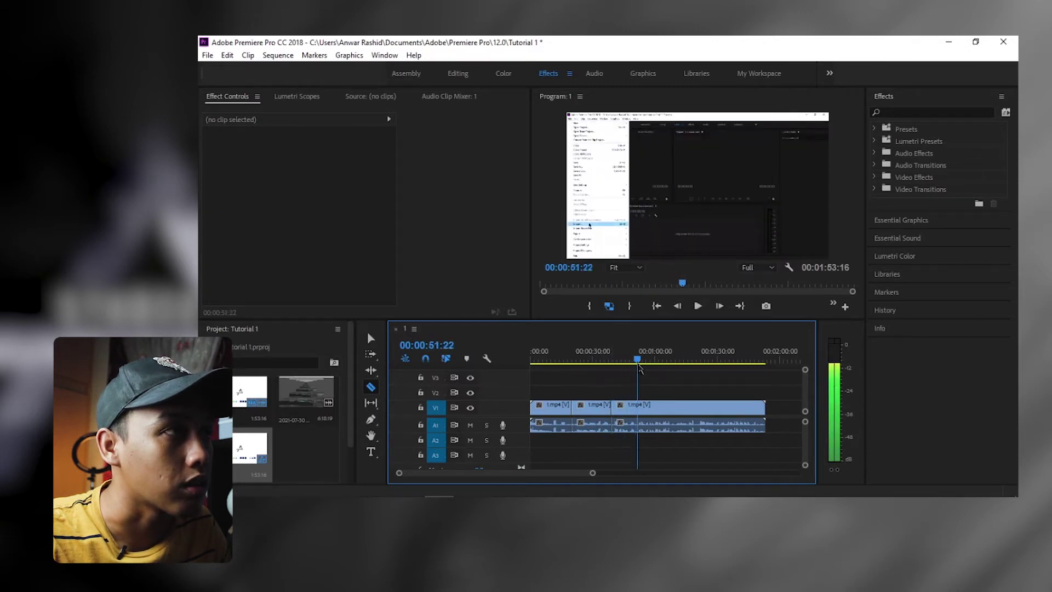
left_click(649, 404)
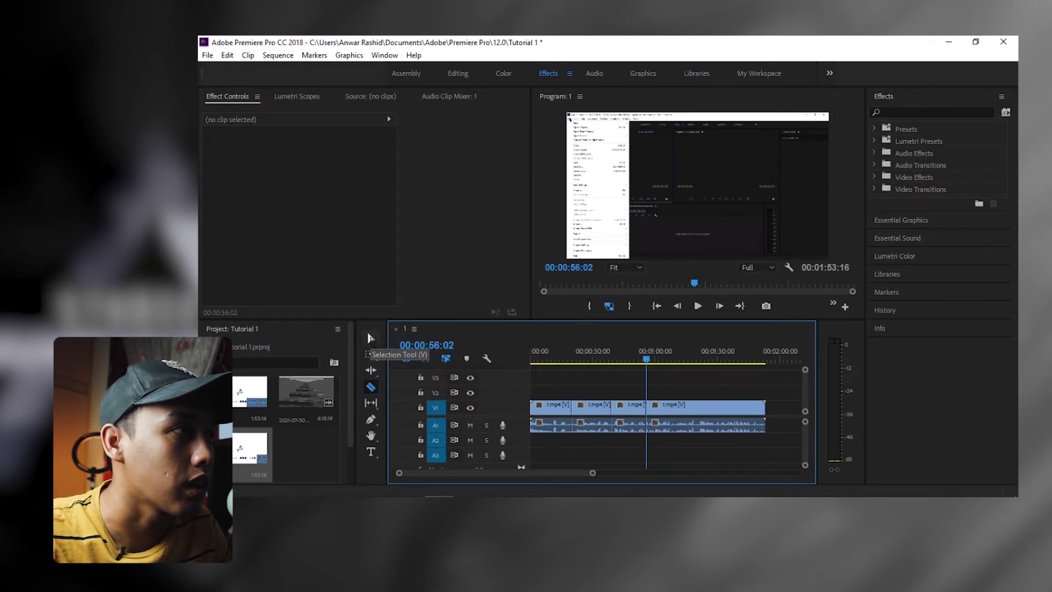
Delete the second clip piece and slide the later clips left into the gap.
left_click(369, 337)
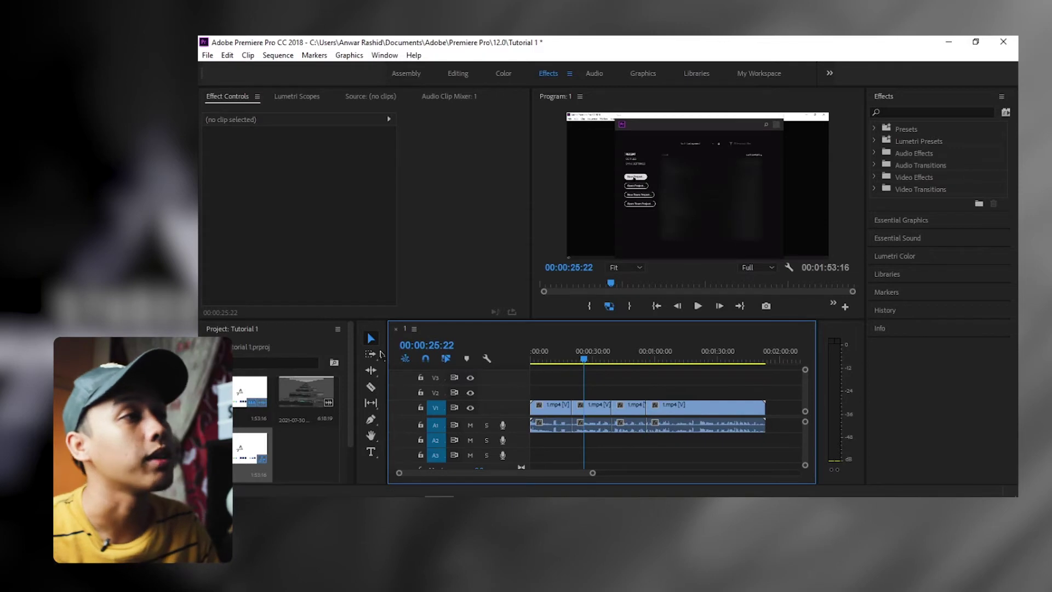
left_click(596, 412)
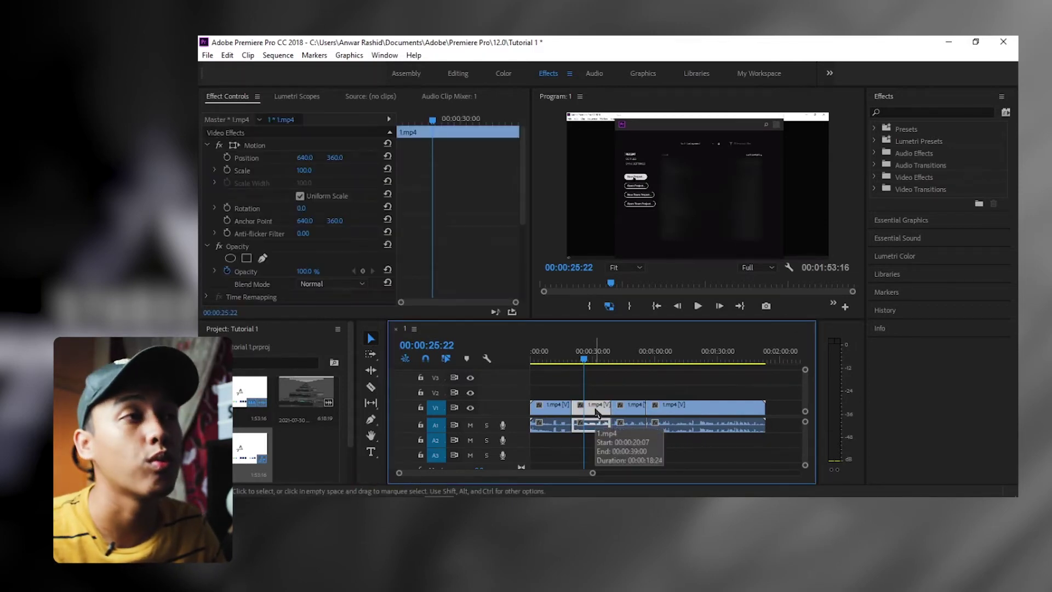
key("Delete")
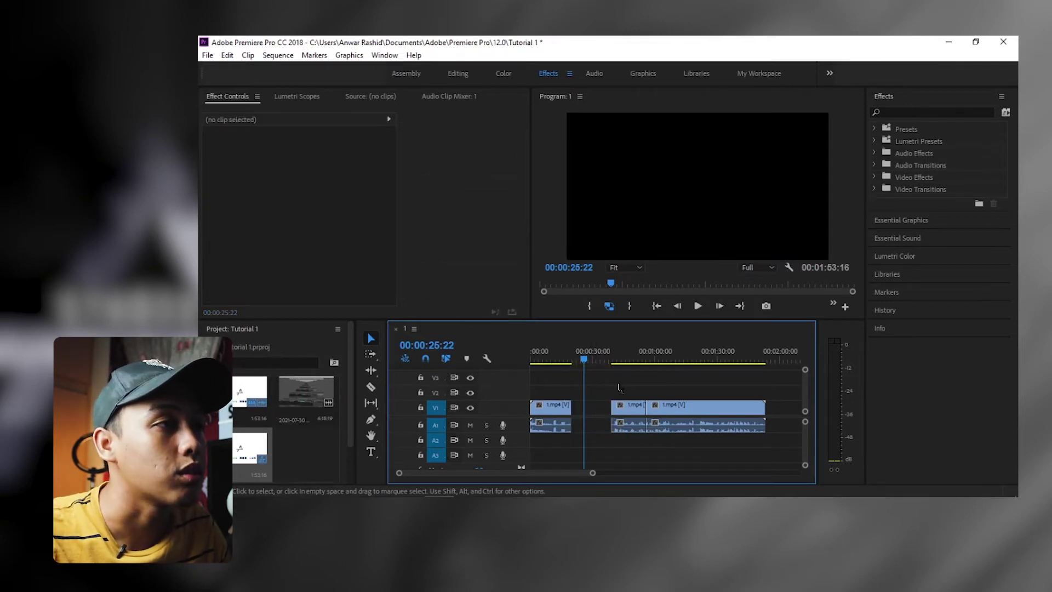
mouse_move(619, 387)
left_mouse_down()
mouse_move(707, 445)
mouse_move(664, 414)
left_mouse_up()
left_click(580, 363)
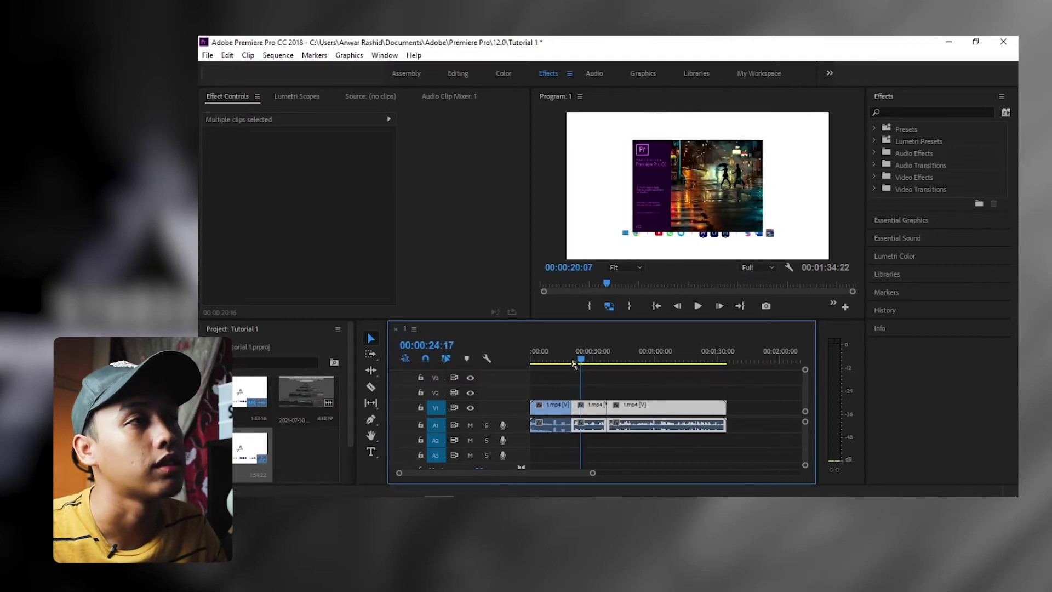
left_click_drag(573, 364, 556, 362)
left_click(585, 385)
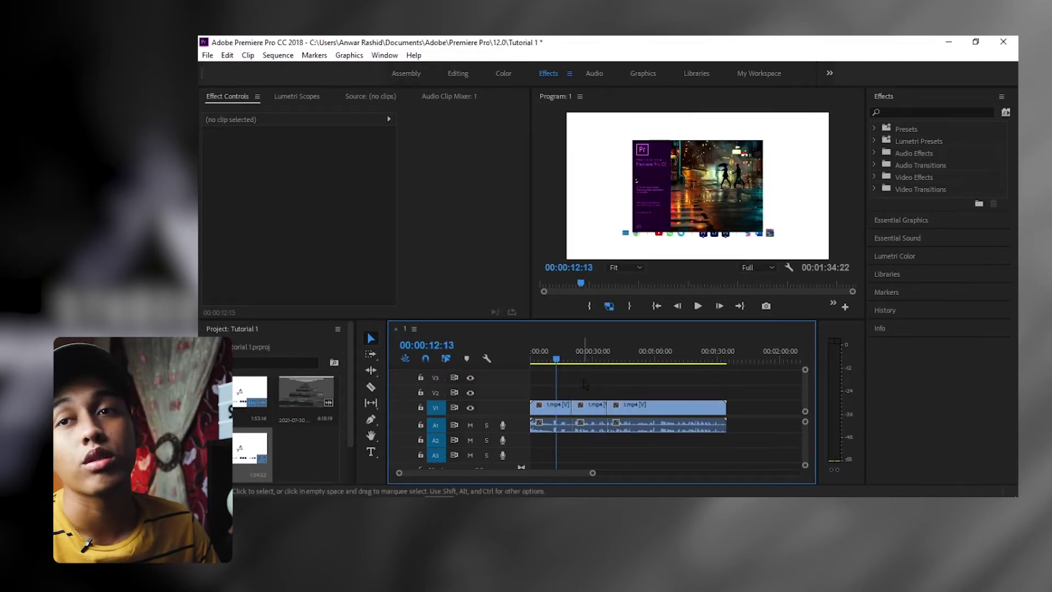
Undo a stray clip move, then ripple-delete the second piece so clips play back to back.
left_click(574, 362)
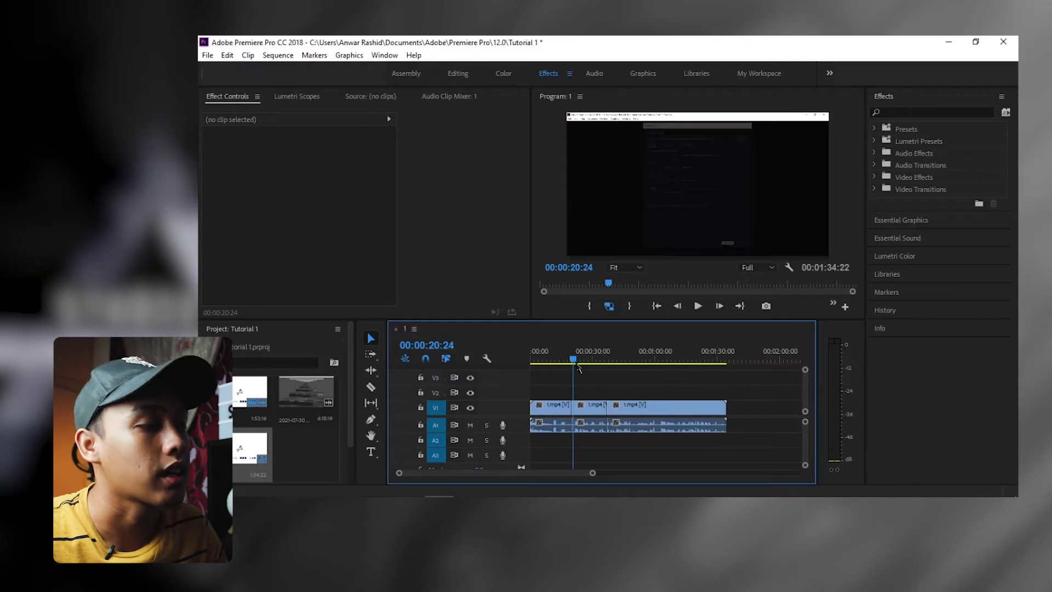
left_click_drag(578, 406, 618, 404)
key("ctrl+z")
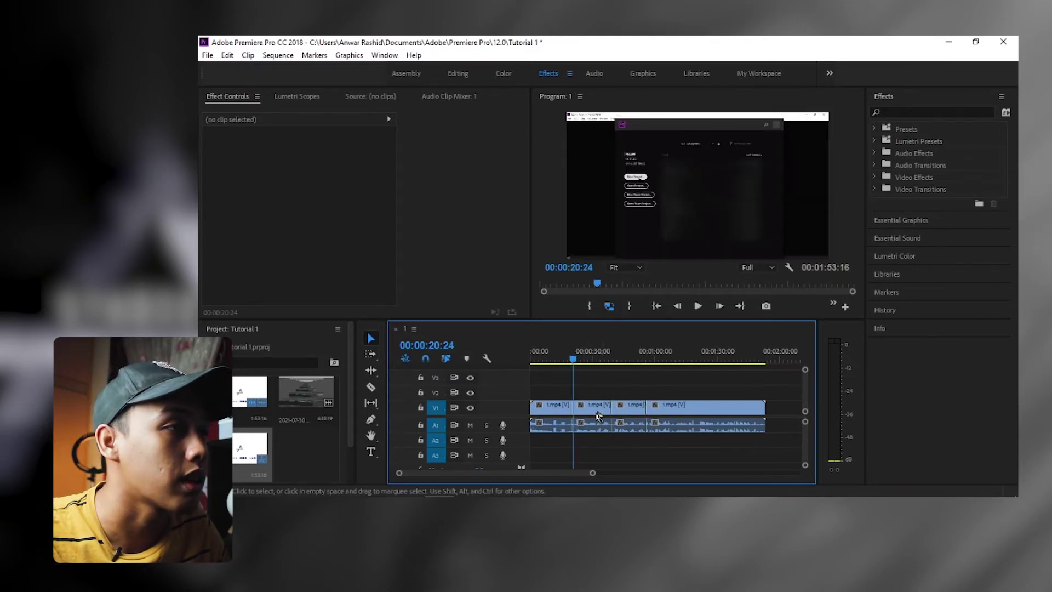
left_click(596, 414)
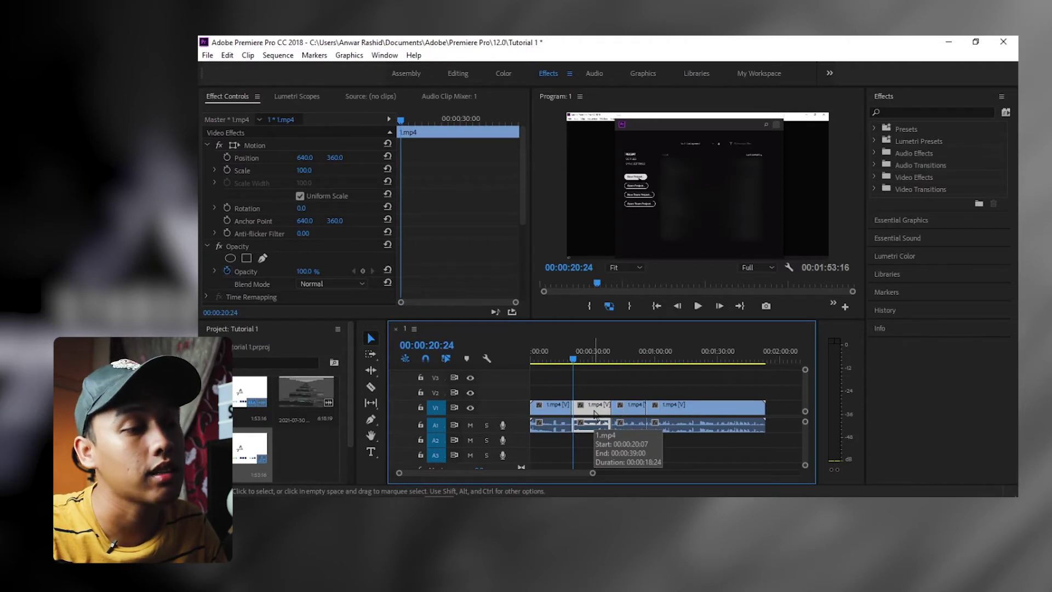
key("shift+Delete")
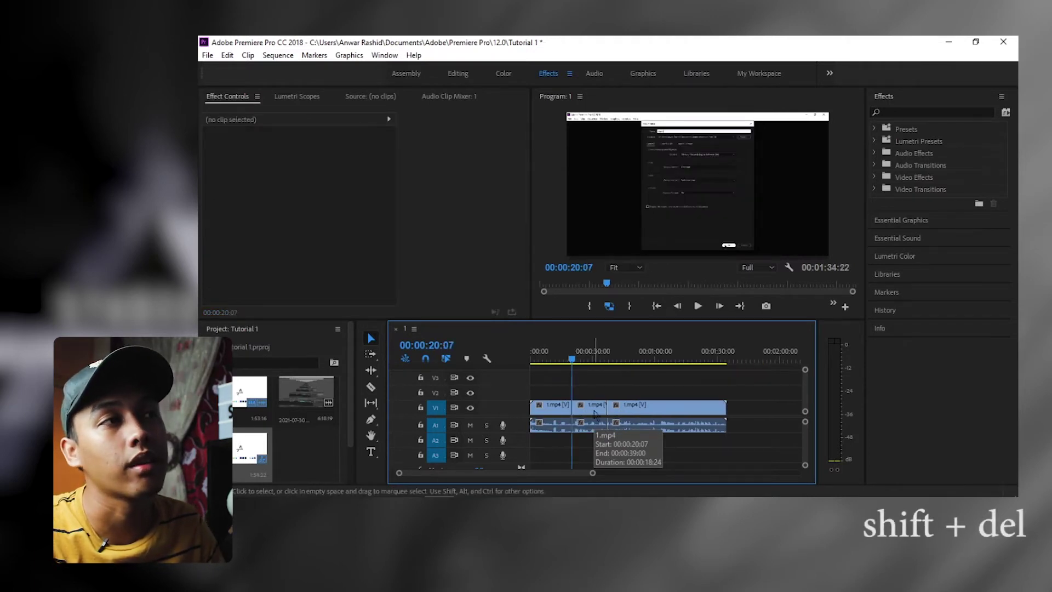
left_click_drag(571, 360, 580, 360)
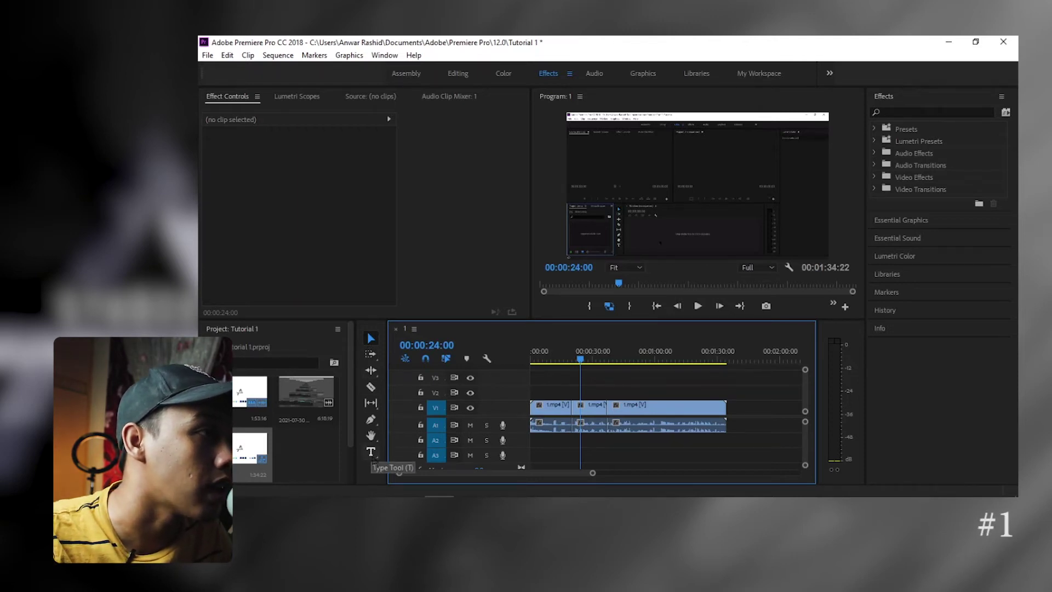
Add a 'demo 1' text box near the top of the Program monitor frame.
left_click(371, 452)
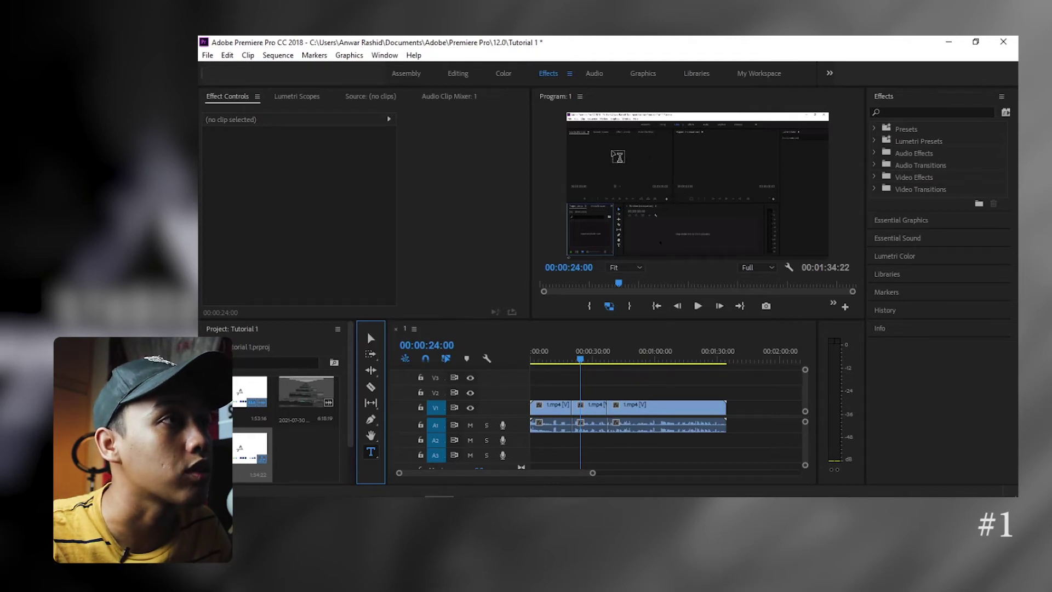
left_click(611, 160)
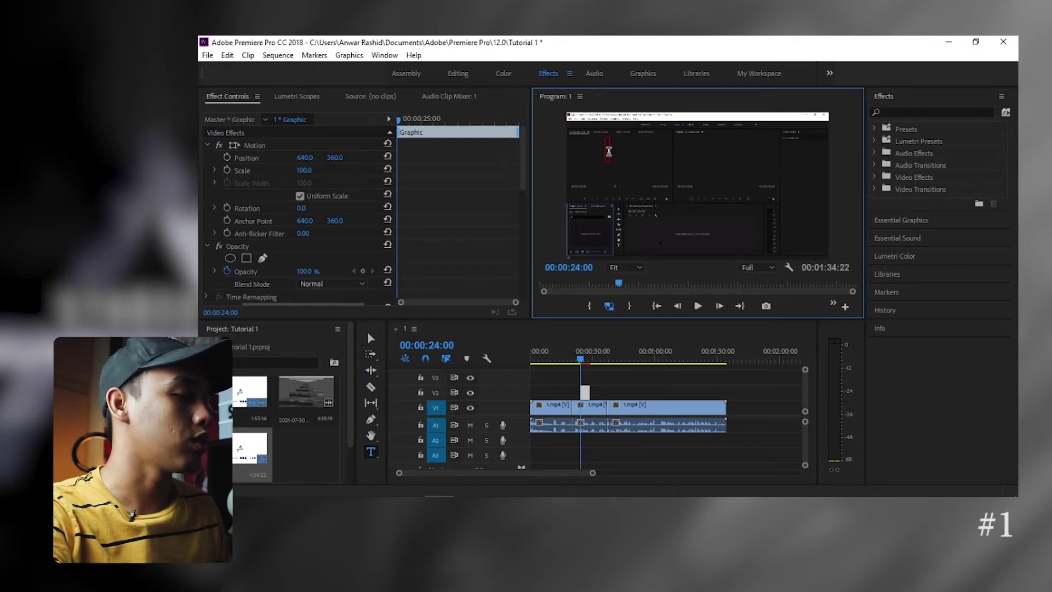
type("tut")
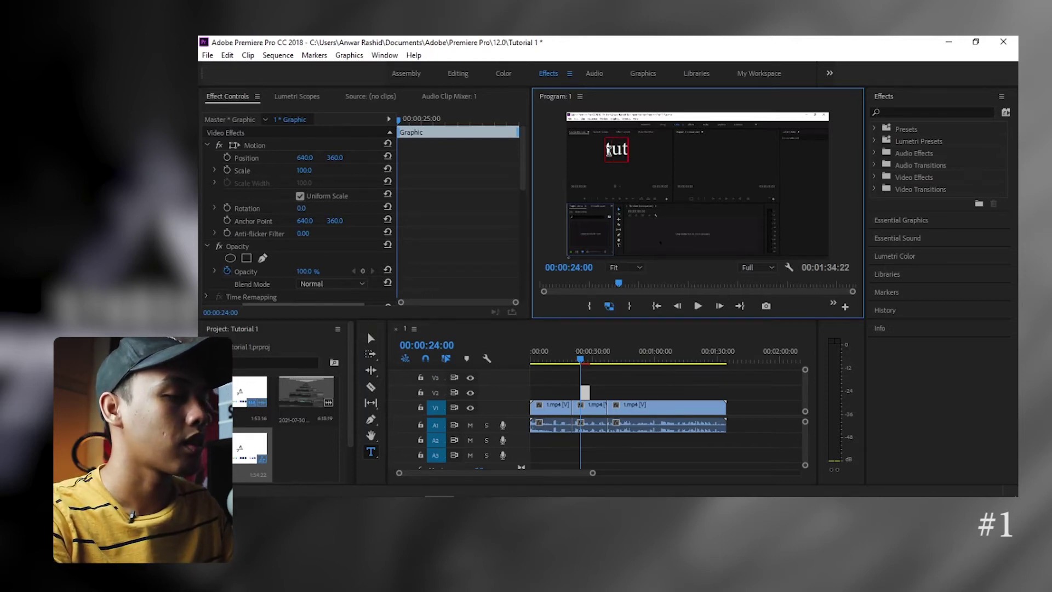
type("r")
key("BackSpace")
key("BackSpace")
key("BackSpace")
key("BackSpace")
type("dem")
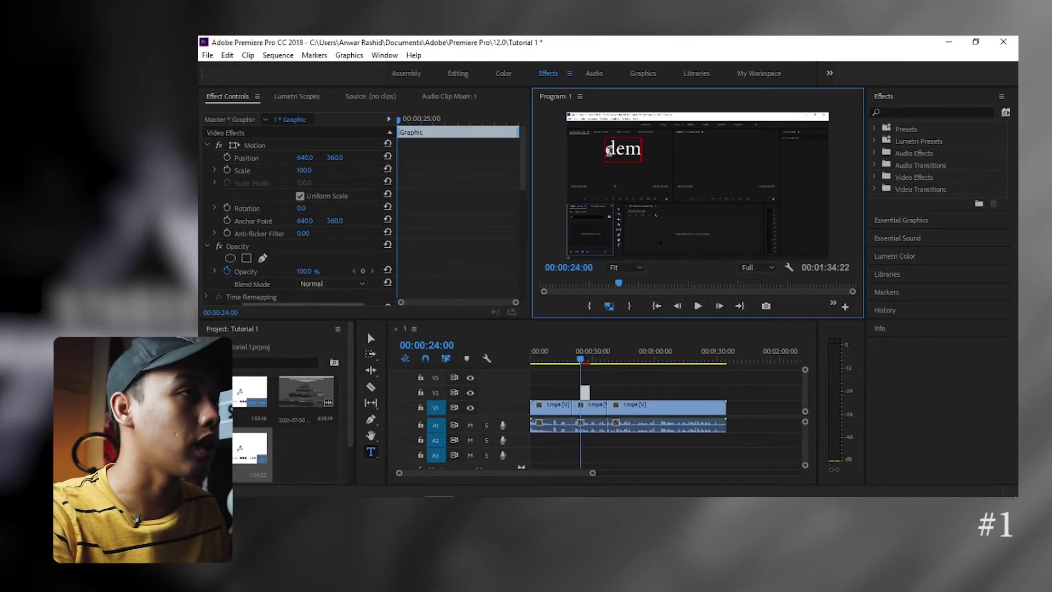
type("o 1")
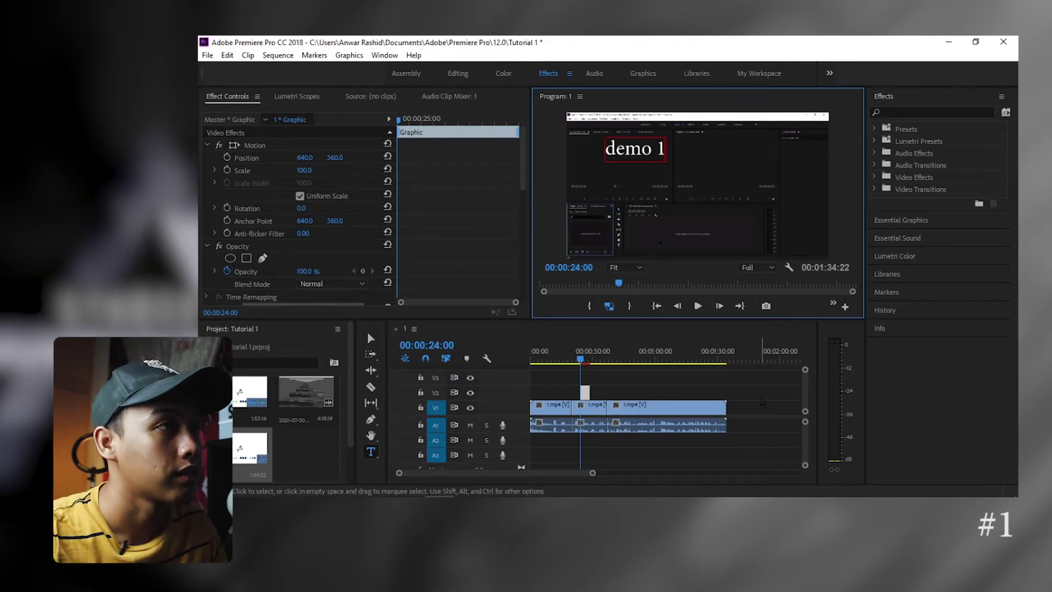
left_click(737, 410)
Reposition the 'demo 1' title toward the top centre of the frame.
key("v")
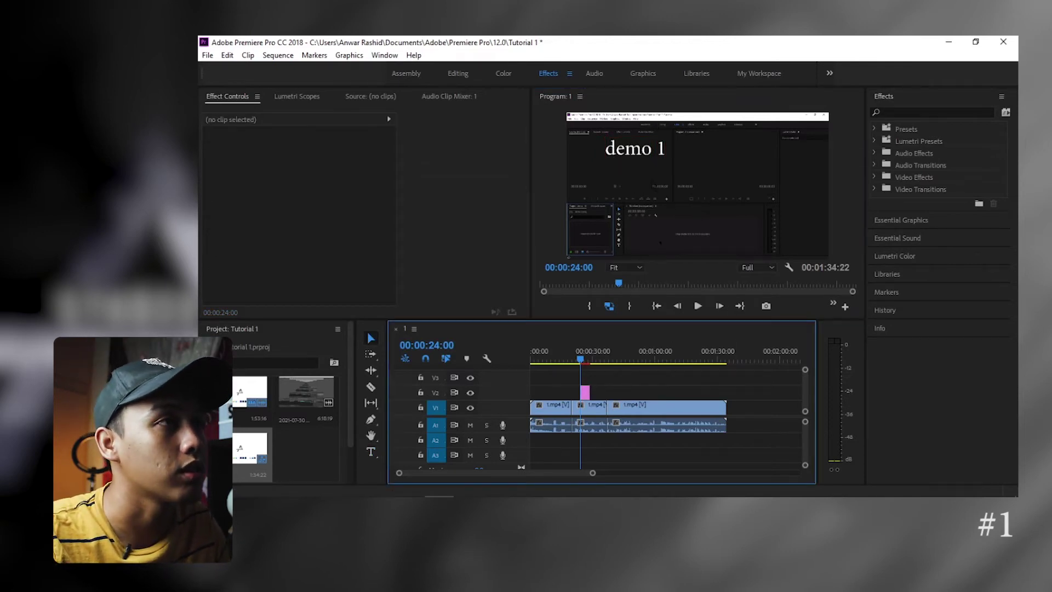
left_click(634, 148)
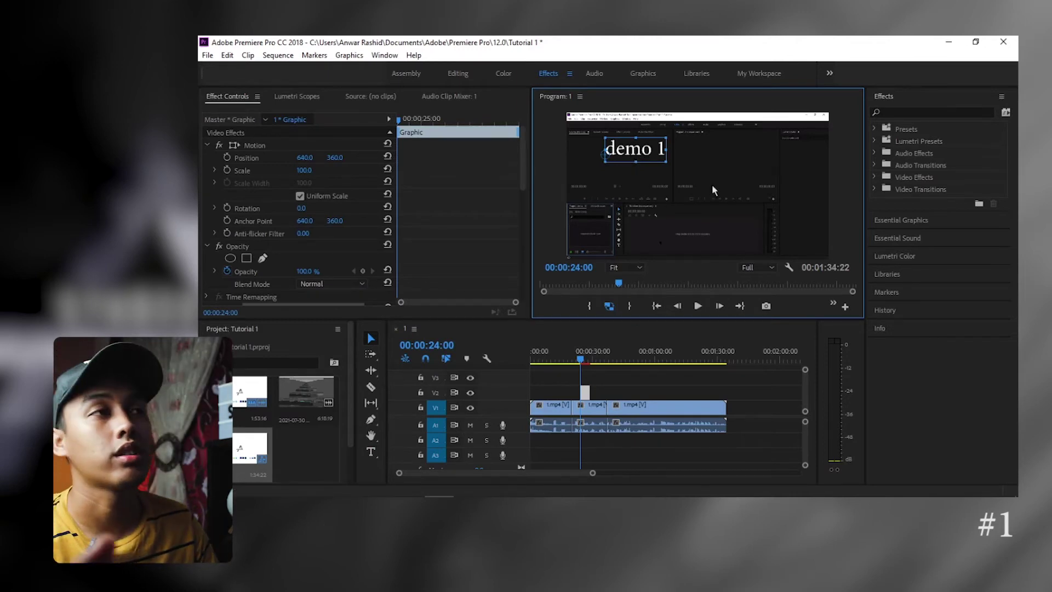
mouse_move(638, 154)
left_mouse_down()
mouse_move(625, 160)
mouse_move(791, 151)
mouse_move(618, 199)
mouse_move(794, 240)
left_mouse_up()
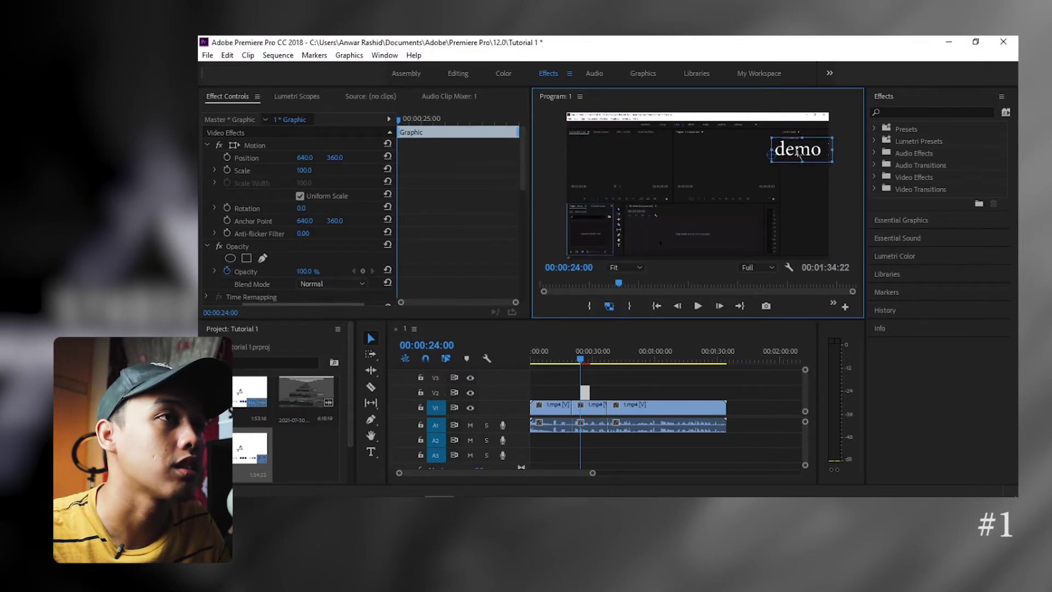
left_click_drag(794, 239, 697, 193)
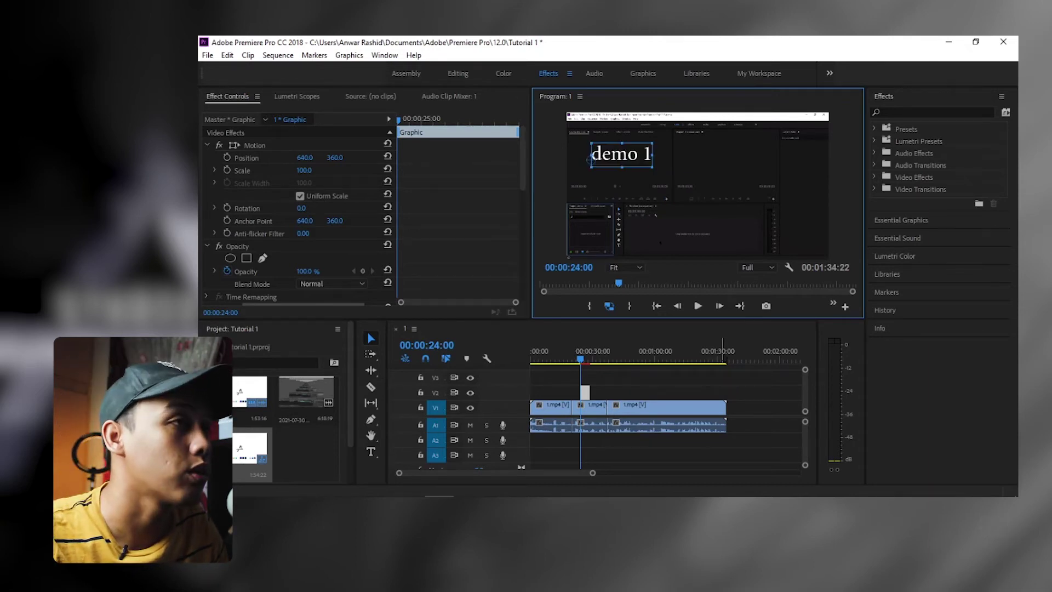
left_click(772, 383)
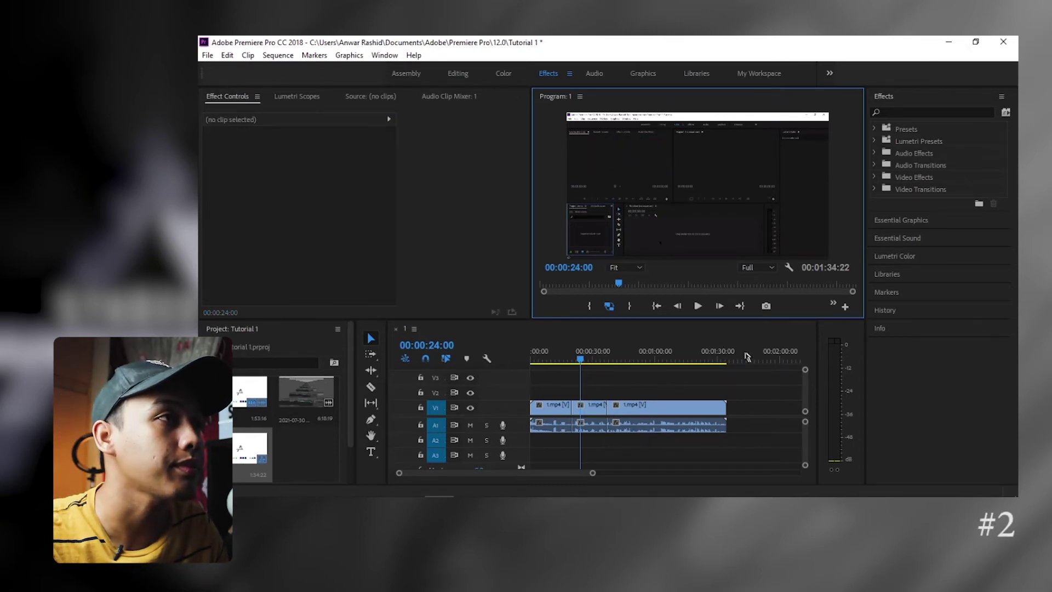
Create a new legacy title named Title 01 at 1280×720, 30.00 fps.
left_click(750, 414)
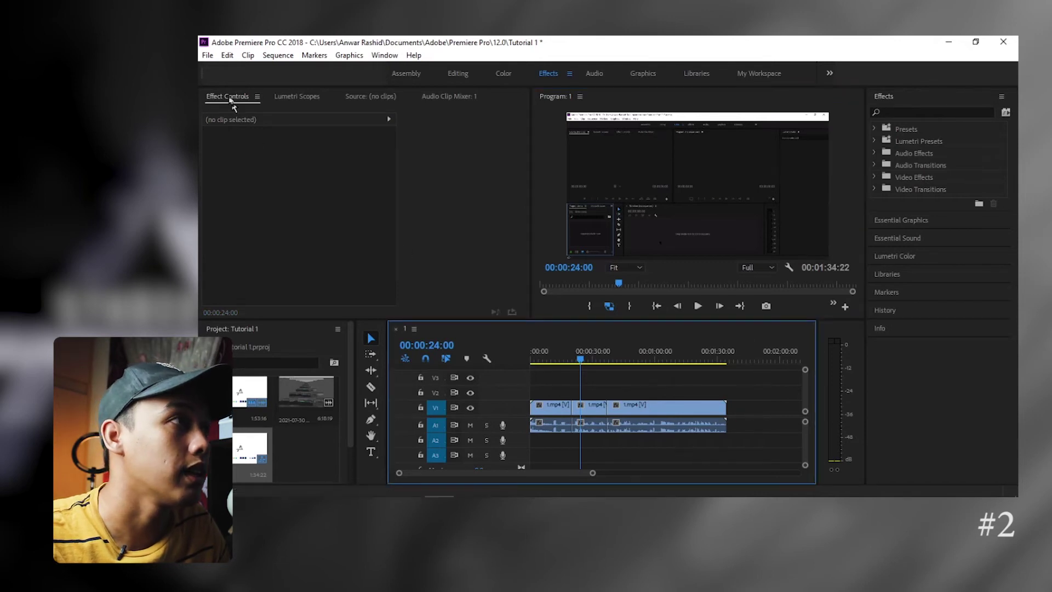
left_click(208, 55)
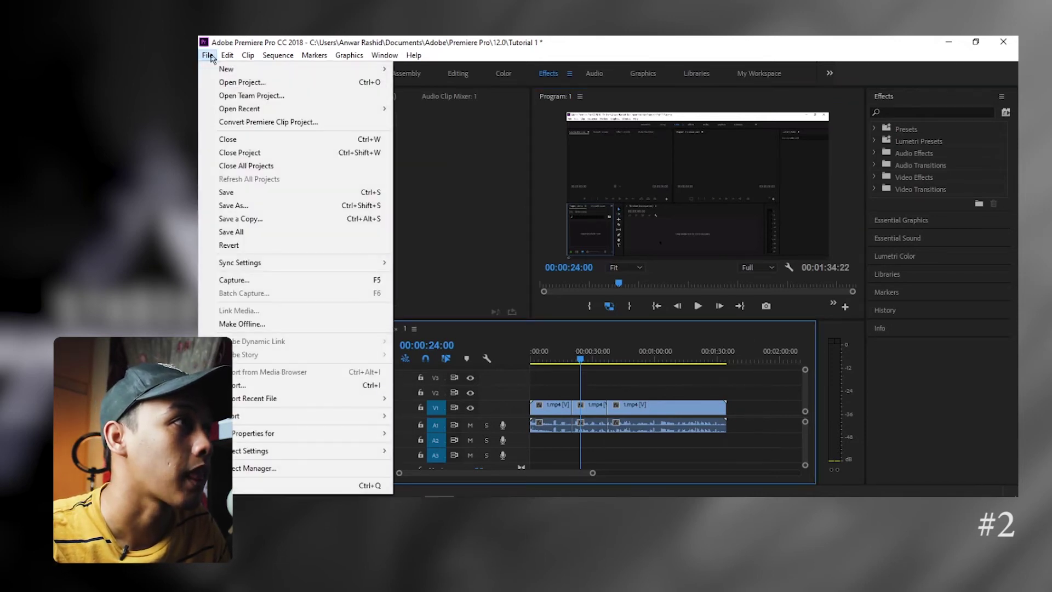
mouse_move(303, 74)
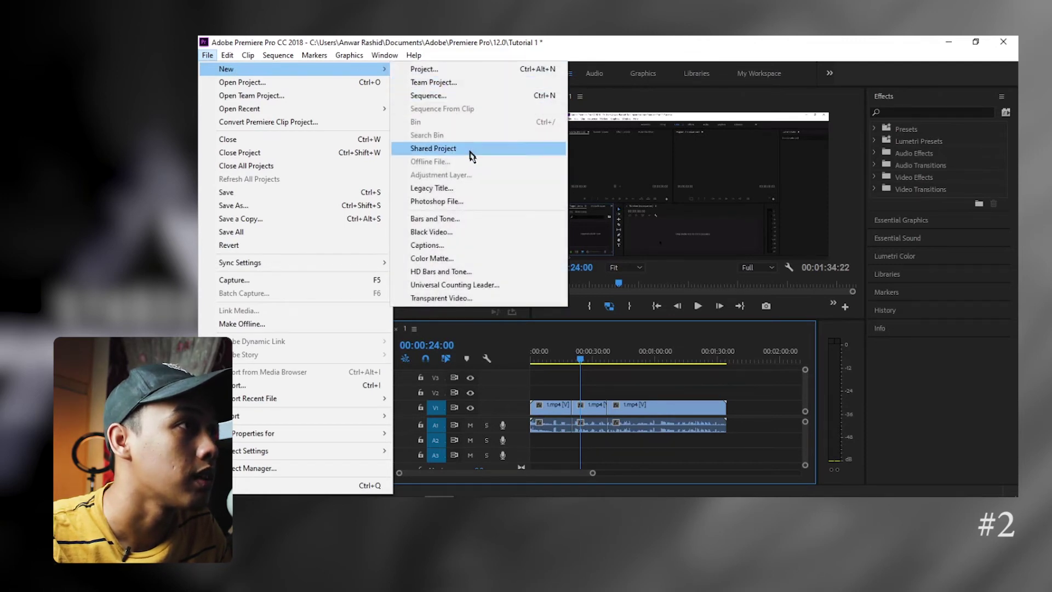
left_click(462, 193)
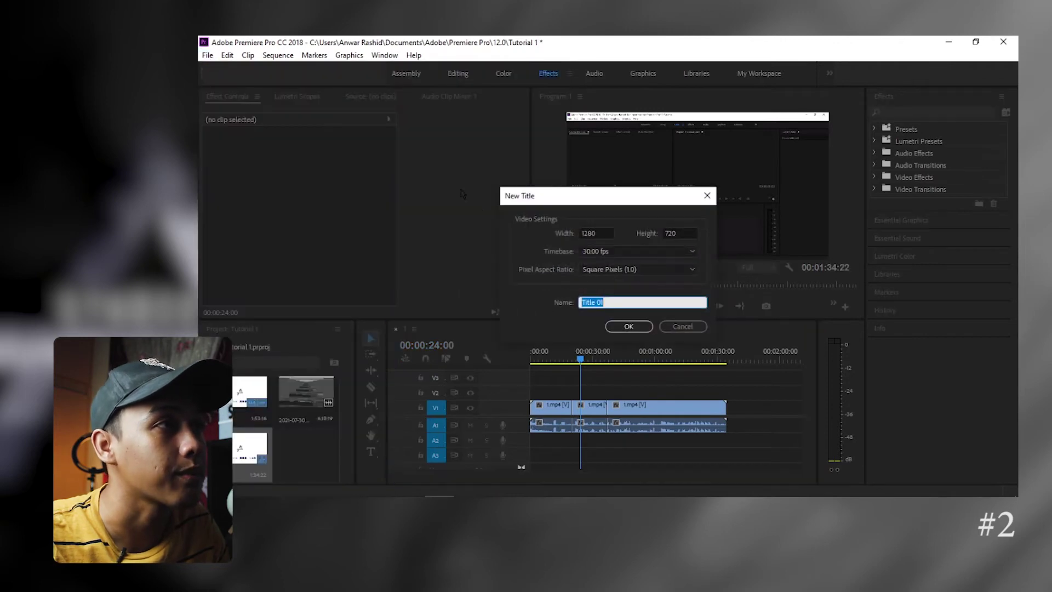
left_click(628, 327)
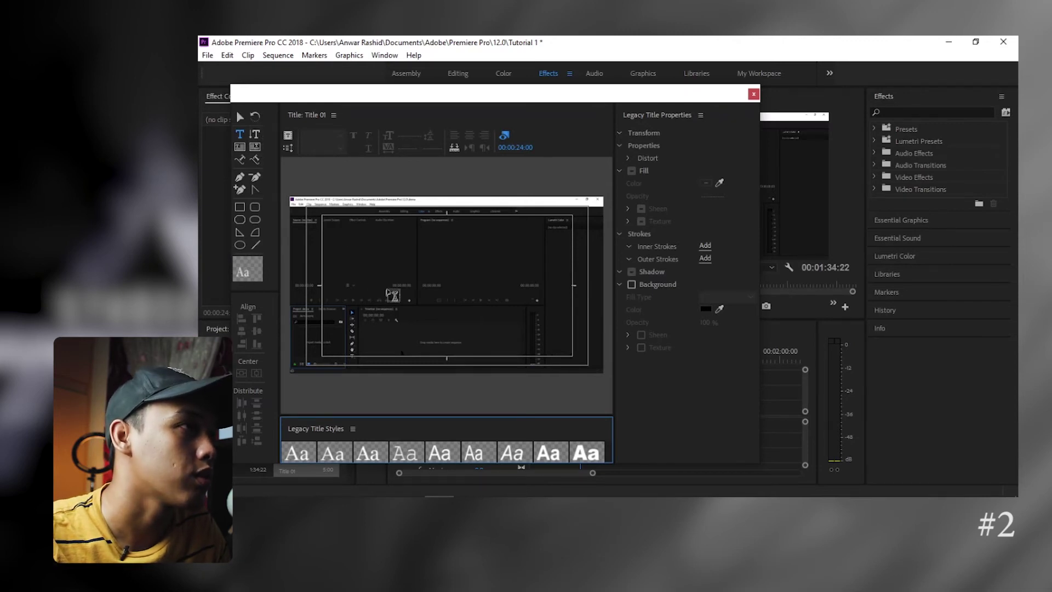
Type 'demo 1' on the Title 01 canvas, centre it both ways, and close the editor.
left_click(436, 271)
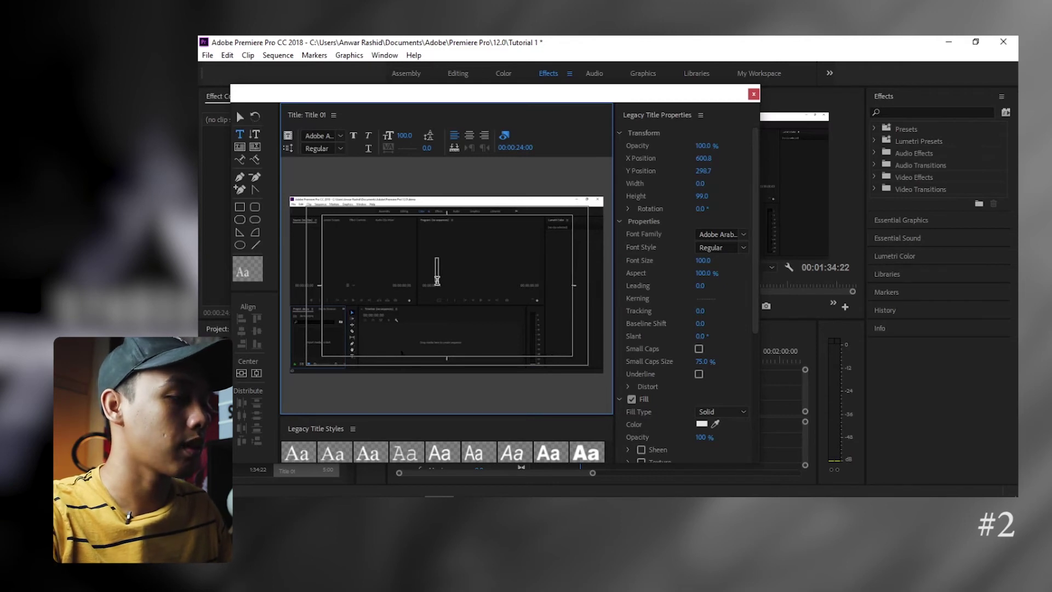
type("demo 1")
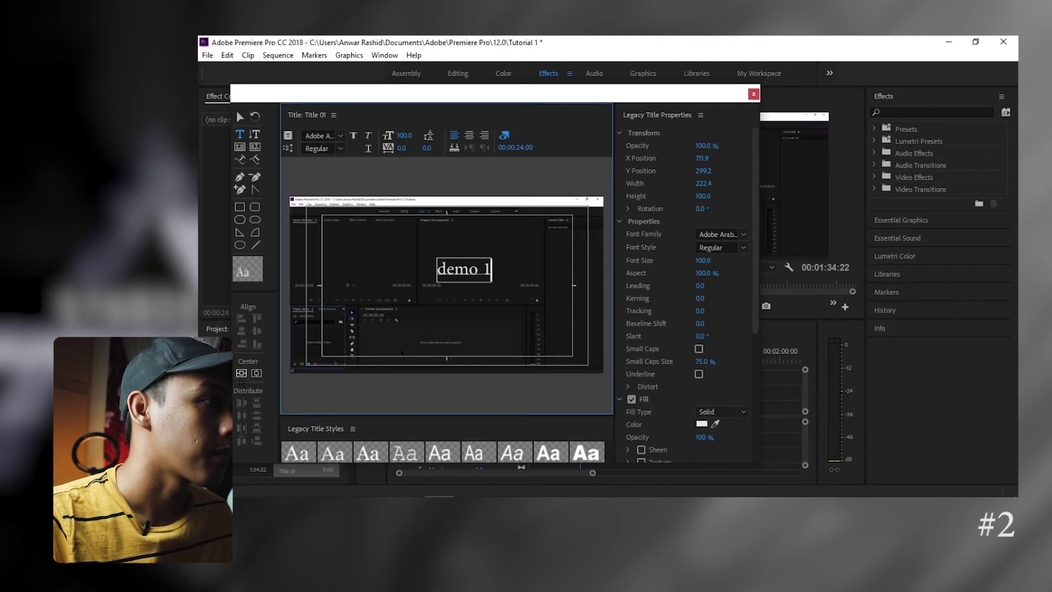
left_click(240, 377)
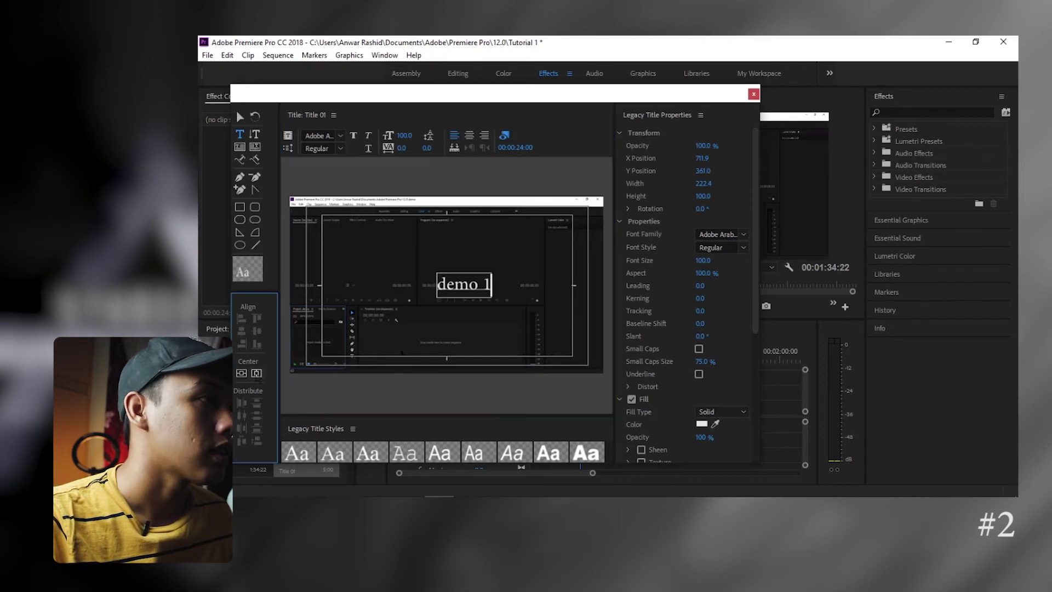
left_click(258, 375)
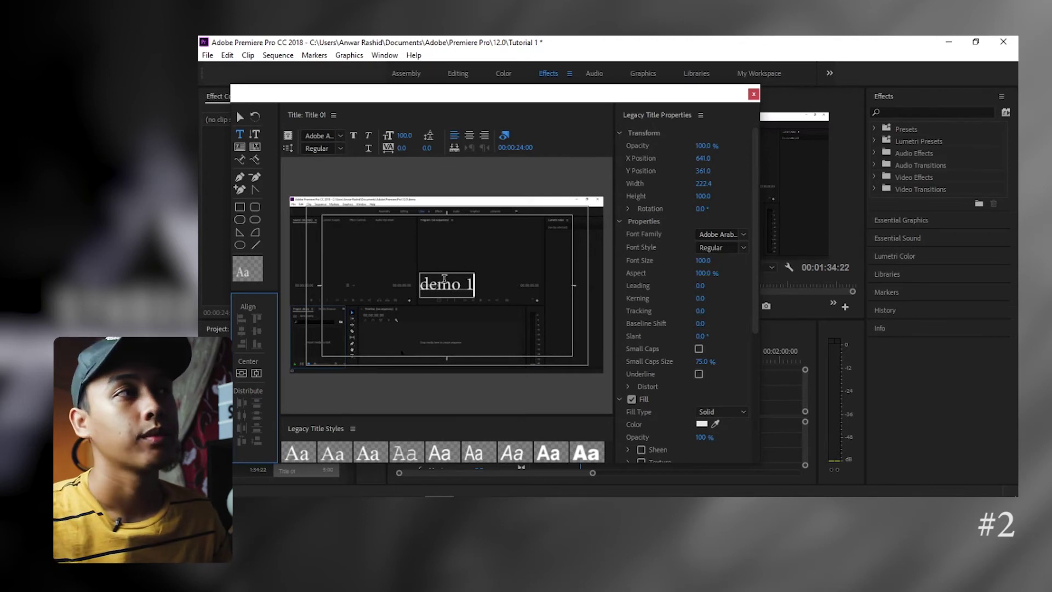
left_click(753, 94)
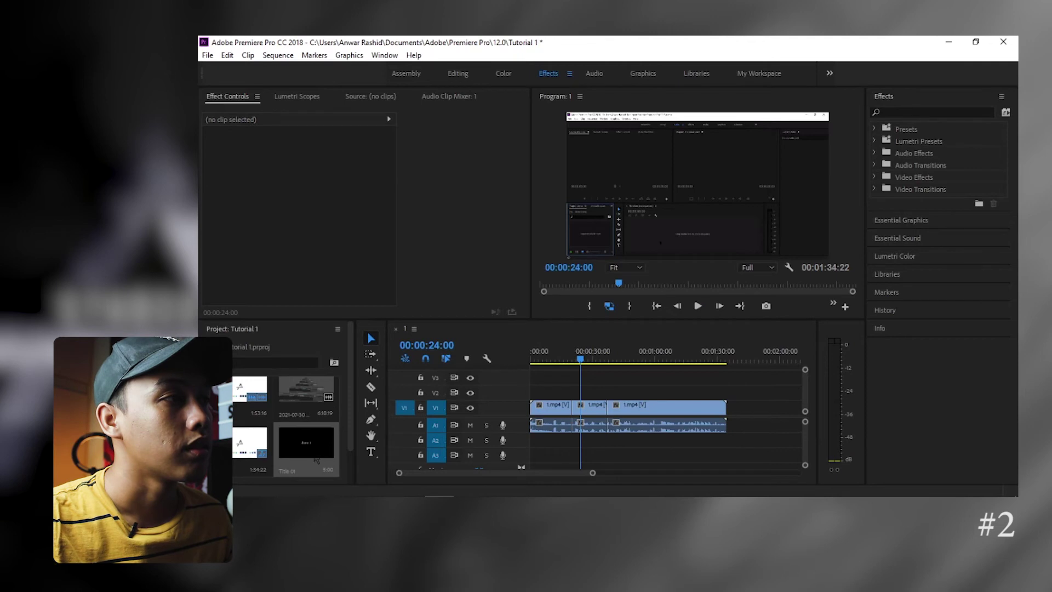
Place Title 01 on track V2 at about 00:00:24, above the video clips.
left_click_drag(303, 461, 523, 390)
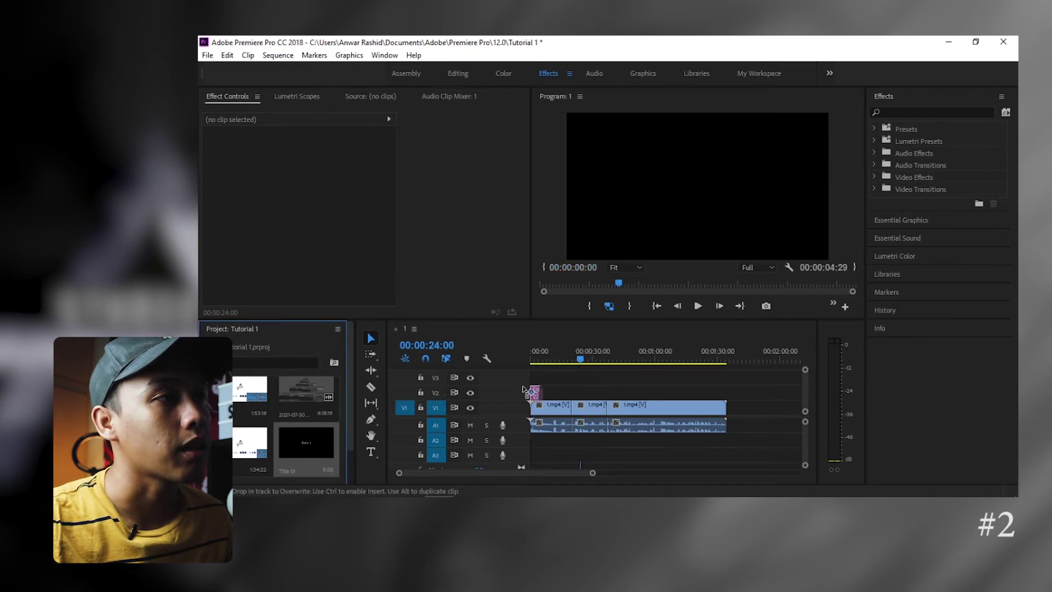
mouse_move(523, 390)
left_mouse_down()
mouse_move(580, 391)
mouse_move(585, 362)
left_mouse_up()
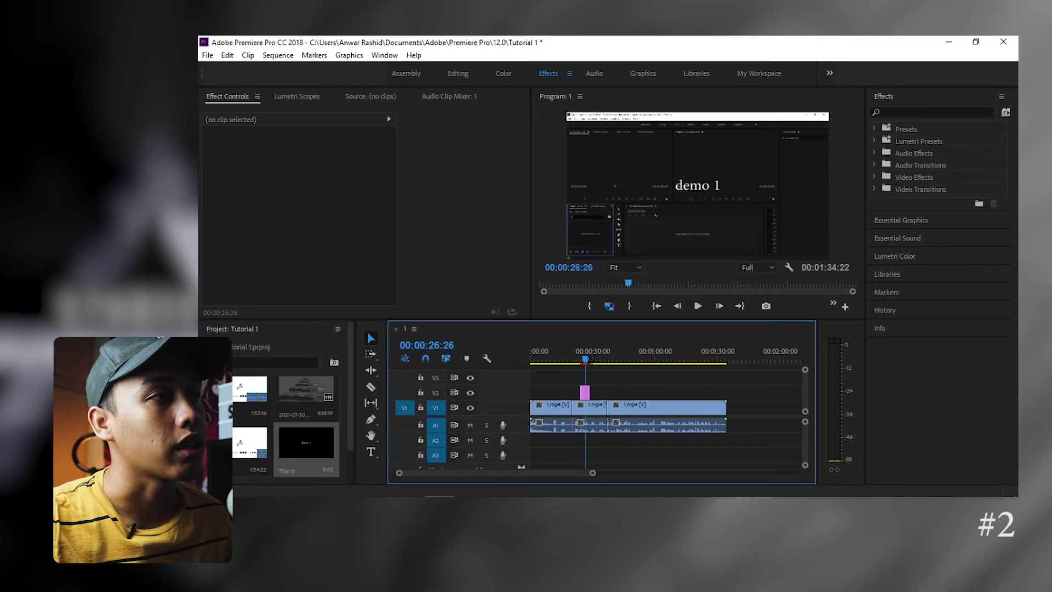
left_click(584, 392)
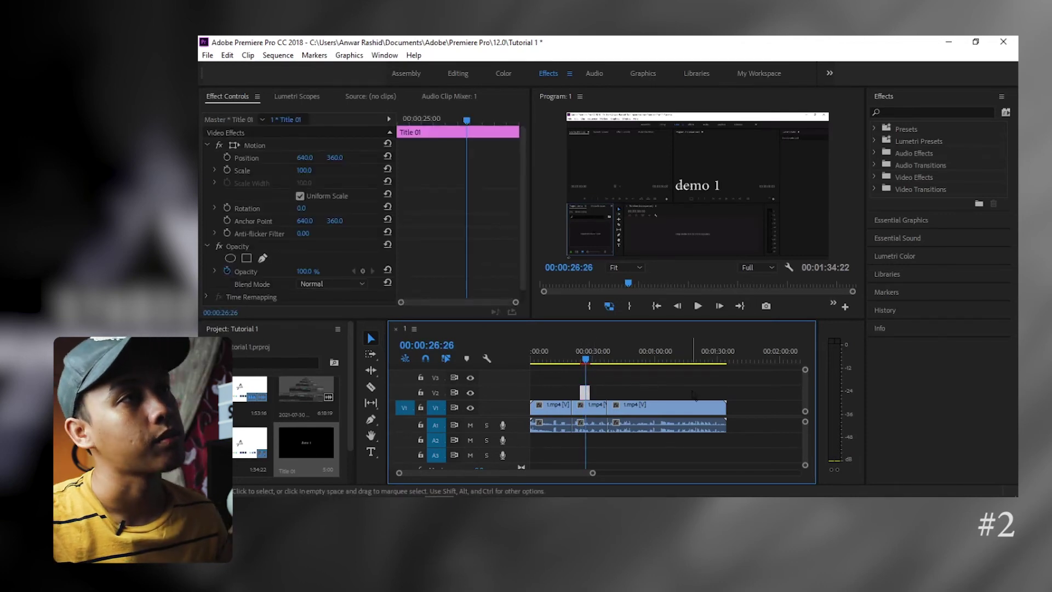
left_click(644, 382)
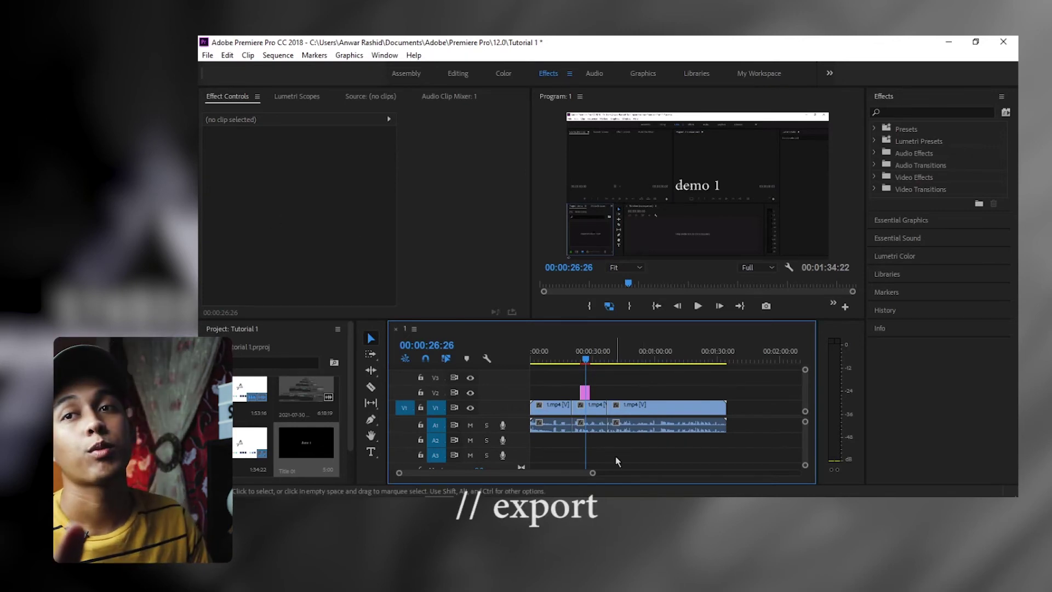
left_click(208, 55)
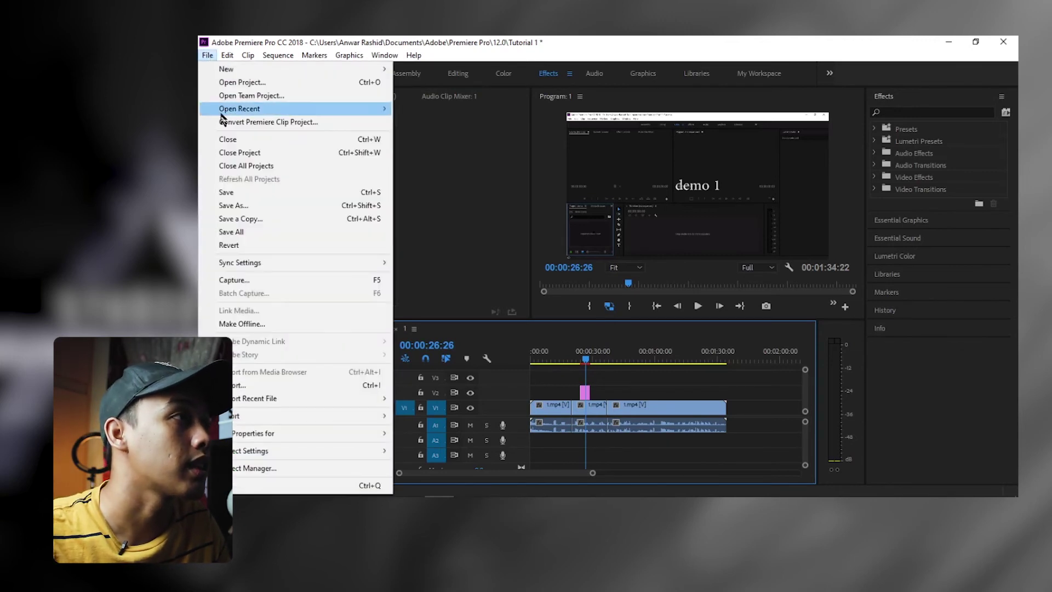
Open Export Media settings for the sequence and choose the H.264 format.
mouse_move(240, 421)
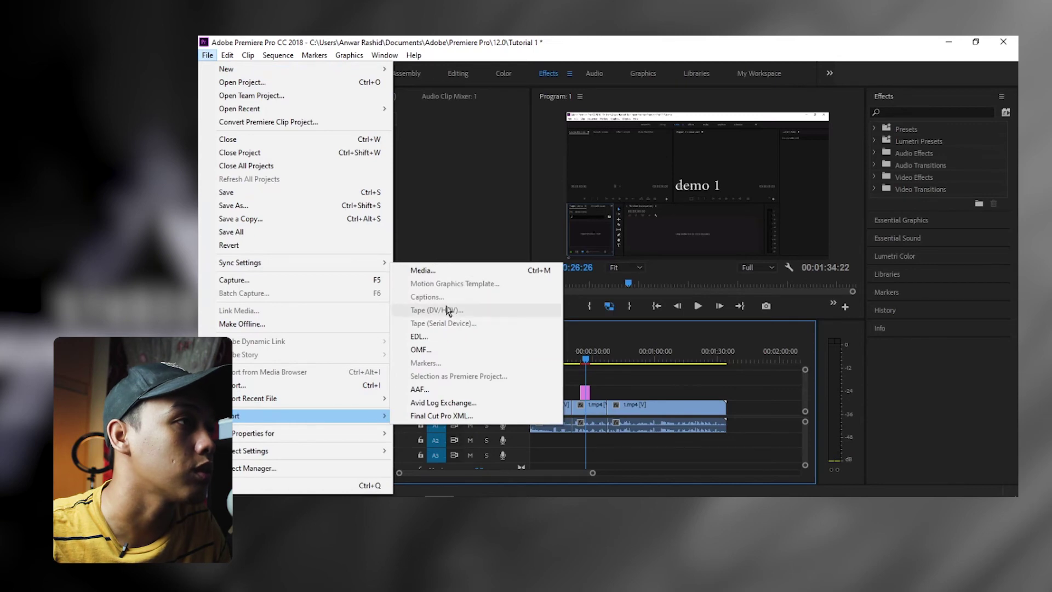
left_click(448, 276)
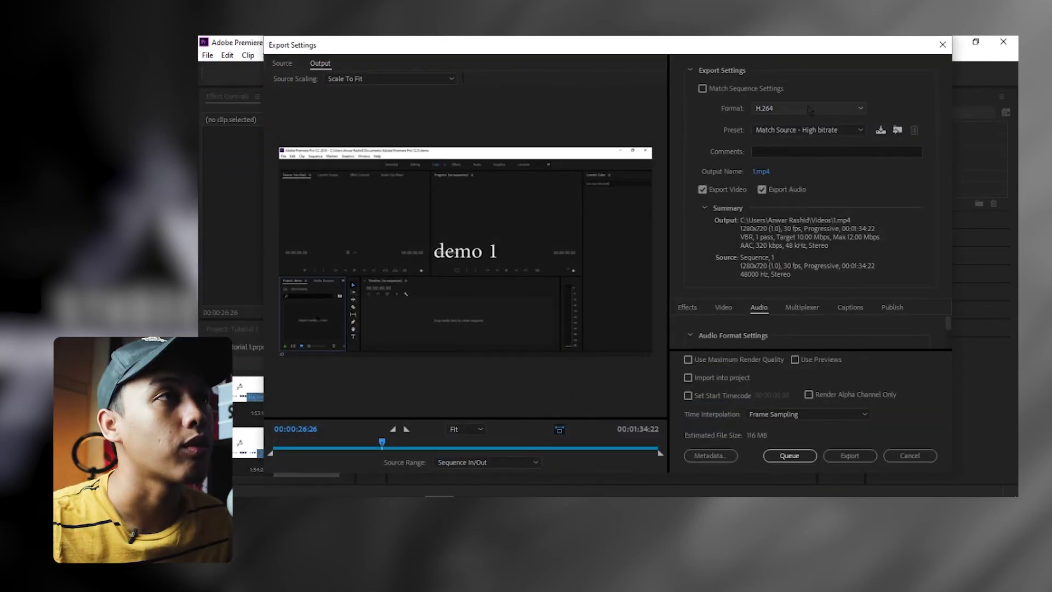
left_click(807, 112)
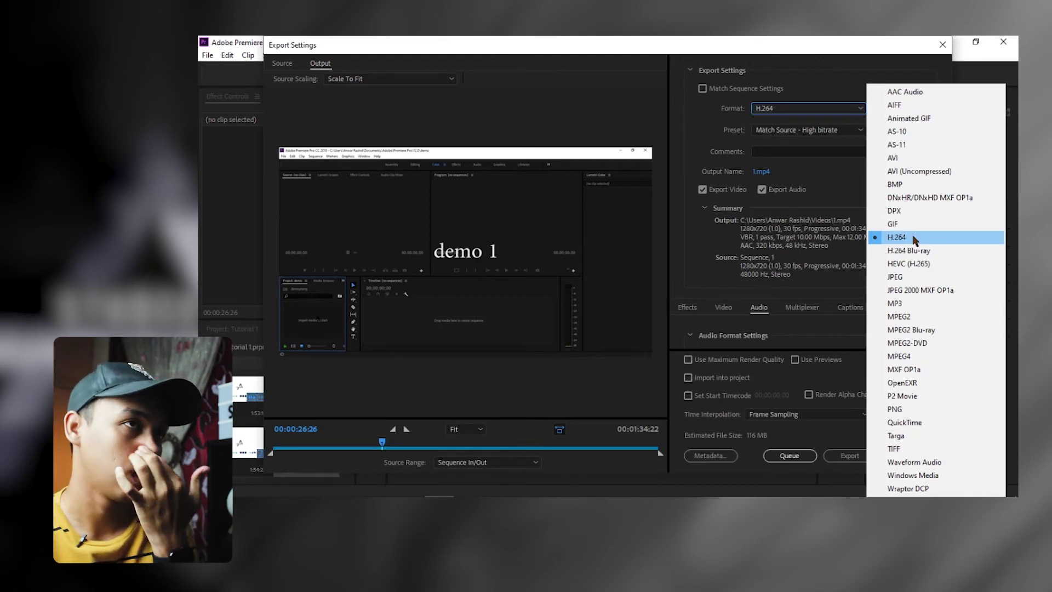
Keep the H.264 format and save the output as 1.mp4 in the Videos folder.
left_click(830, 180)
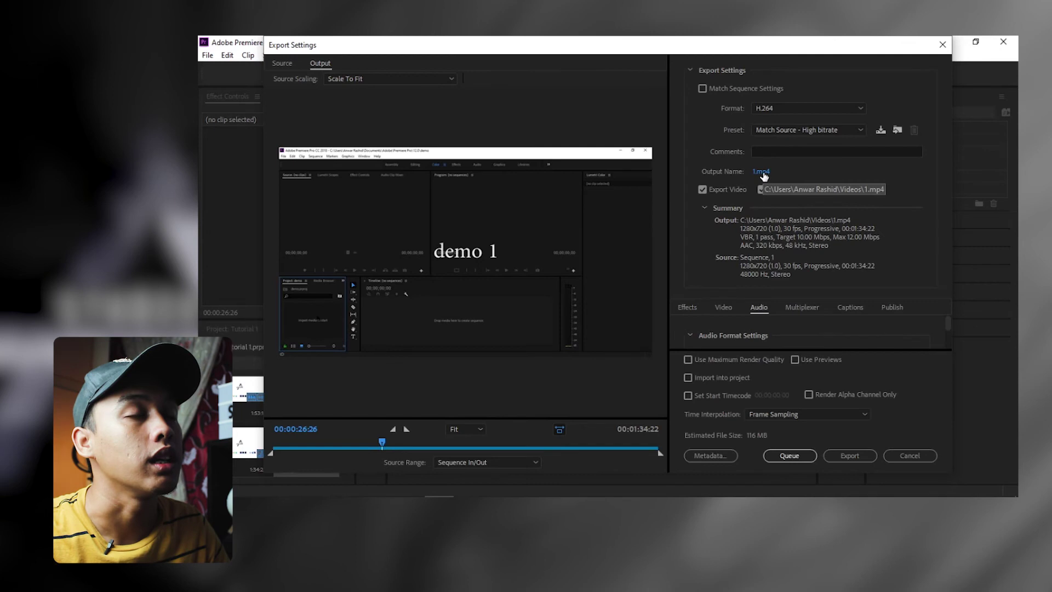
left_click(762, 172)
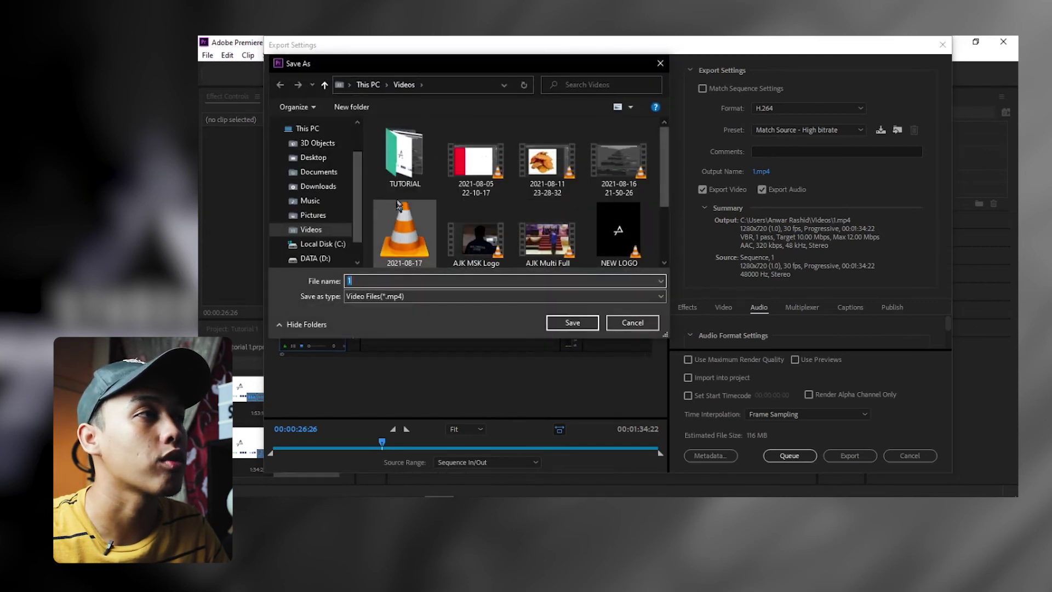
left_click(441, 203)
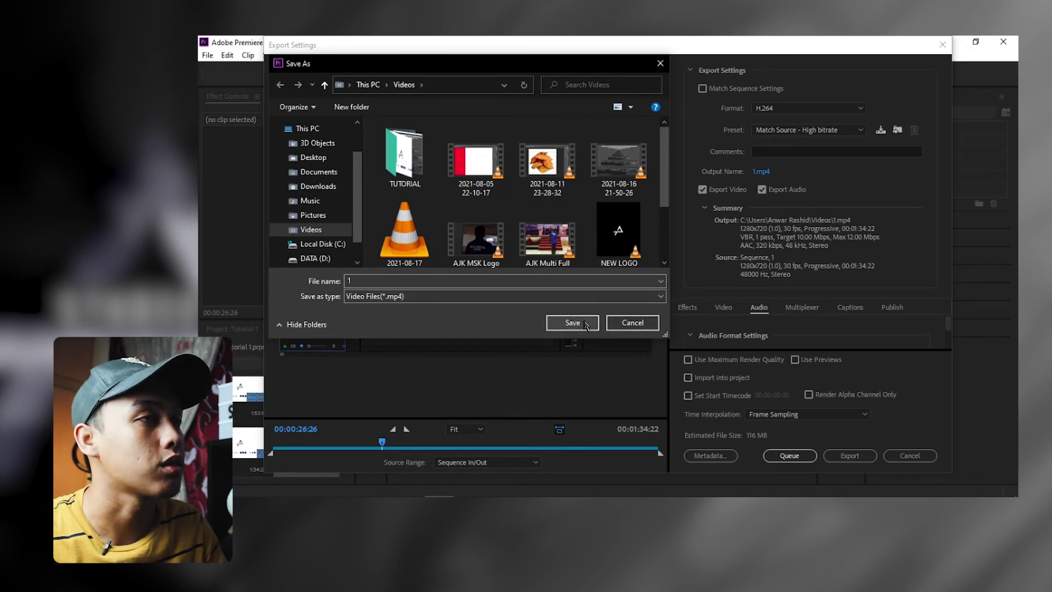
left_click(586, 325)
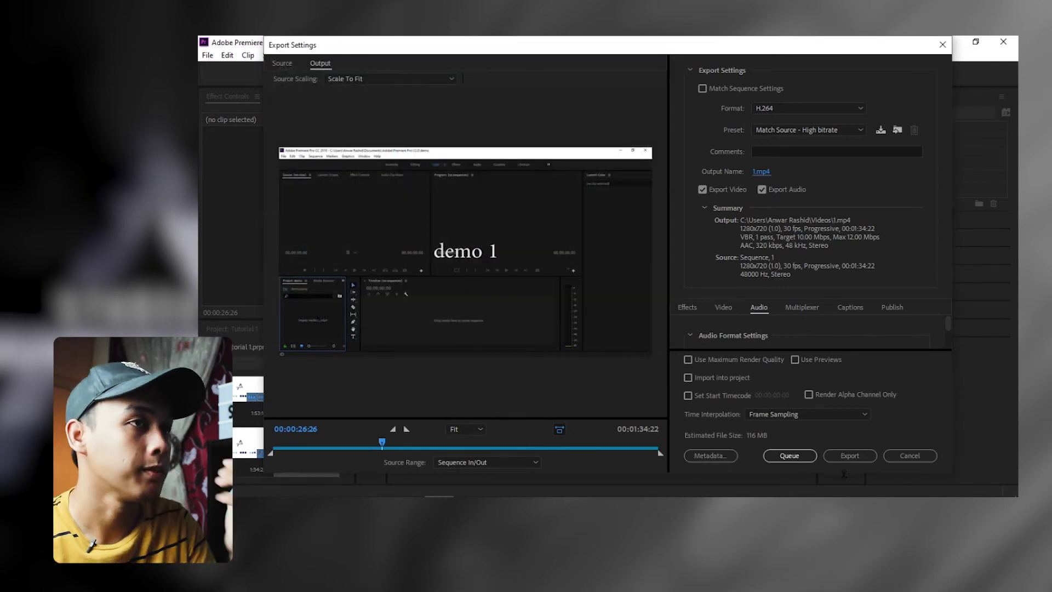
Export with Maximum Render Quality, then cancel the encode at 45% and close Export Settings.
scroll(803, 342, "down", 1)
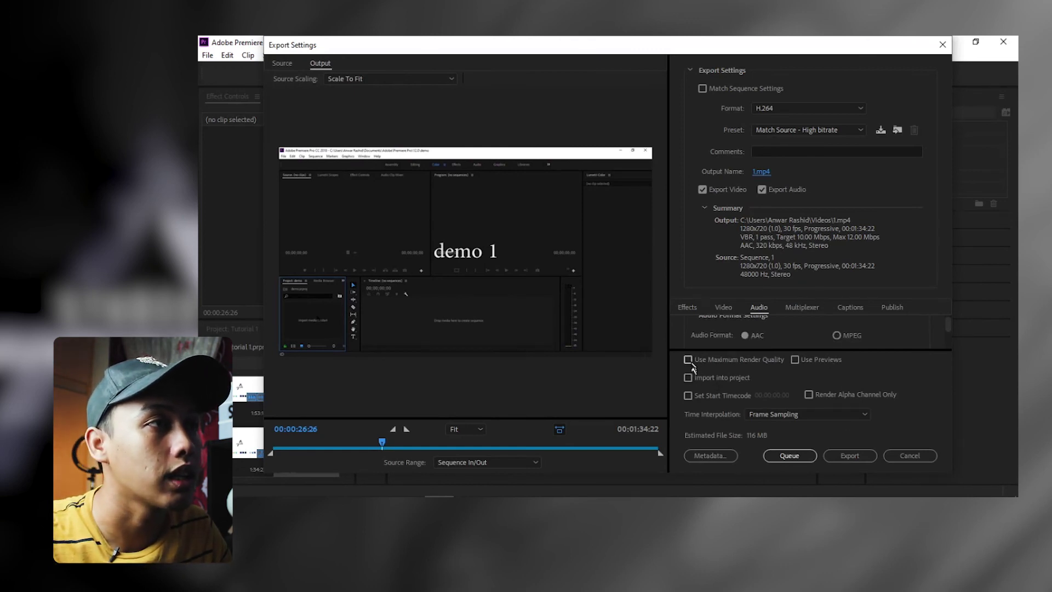
left_click(688, 359)
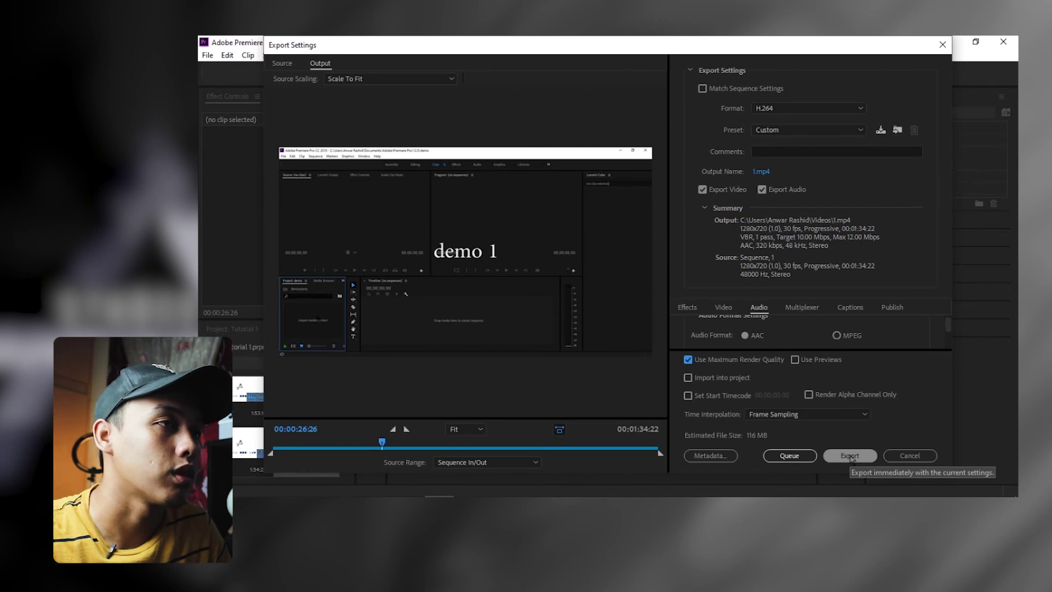
left_click(850, 456)
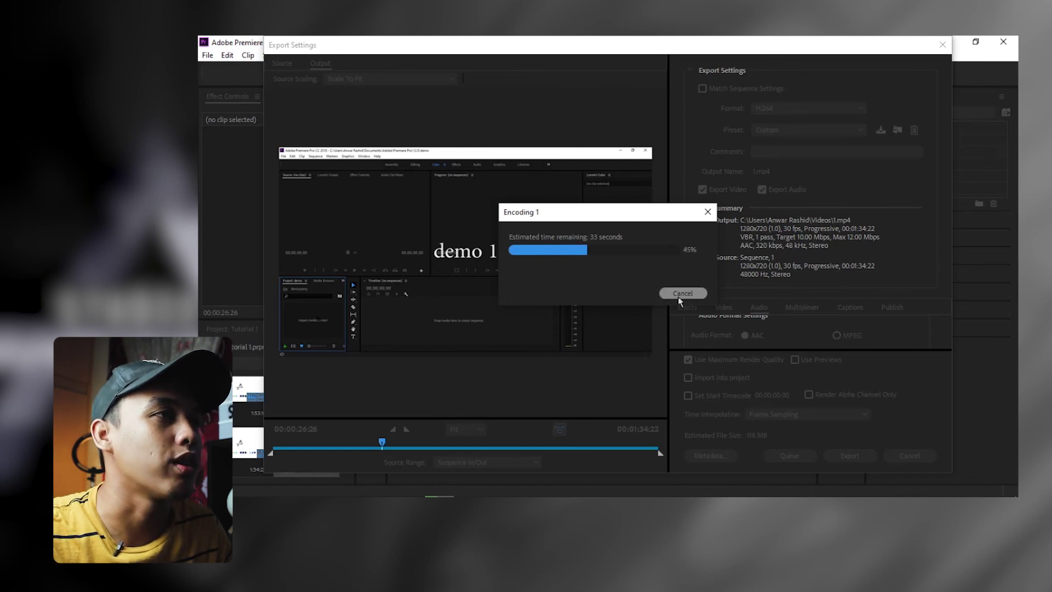
left_click(680, 296)
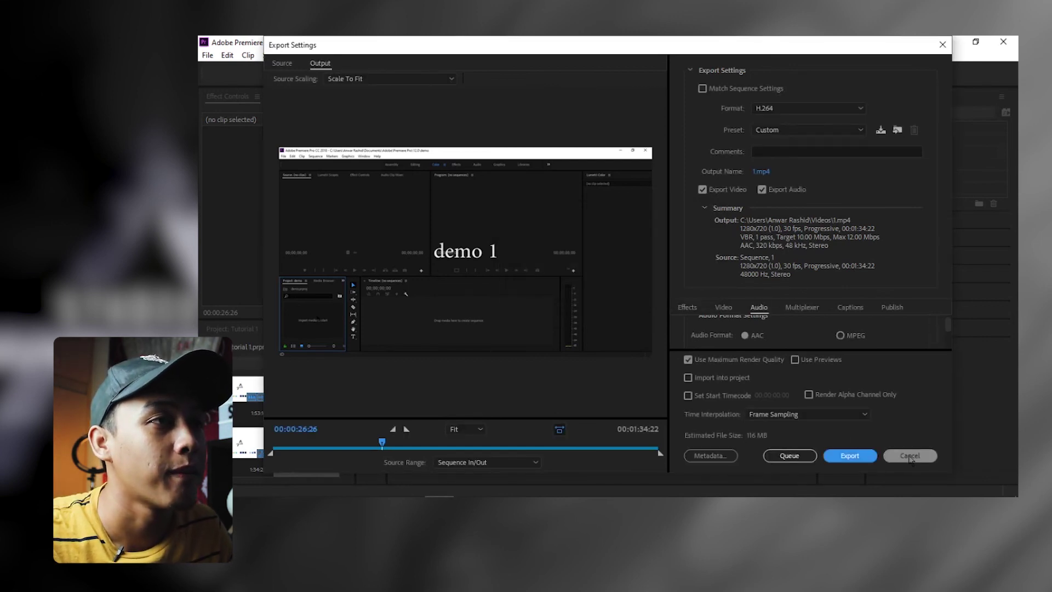
left_click(909, 456)
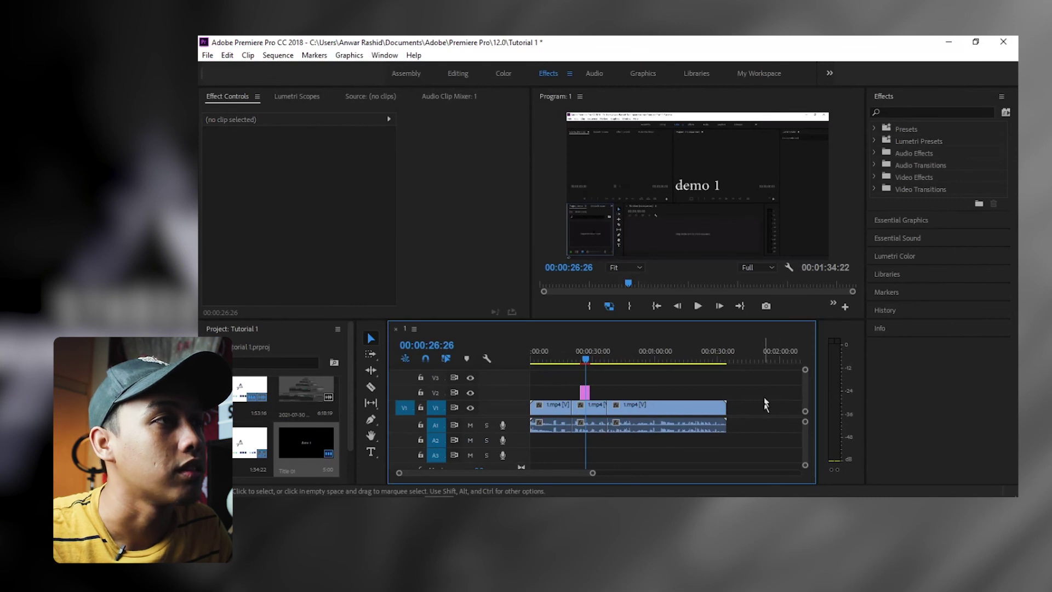
Delete all timeline clips and the sequence from the project, then close Premiere Pro.
mouse_move(764, 387)
left_mouse_down()
mouse_move(563, 473)
mouse_move(534, 433)
left_mouse_up()
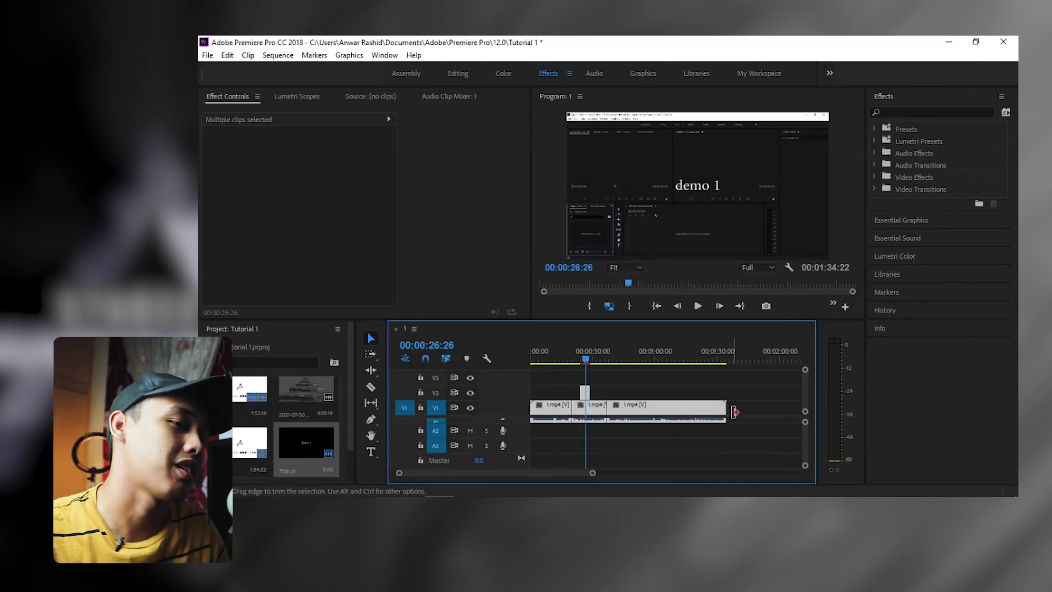
key("Delete")
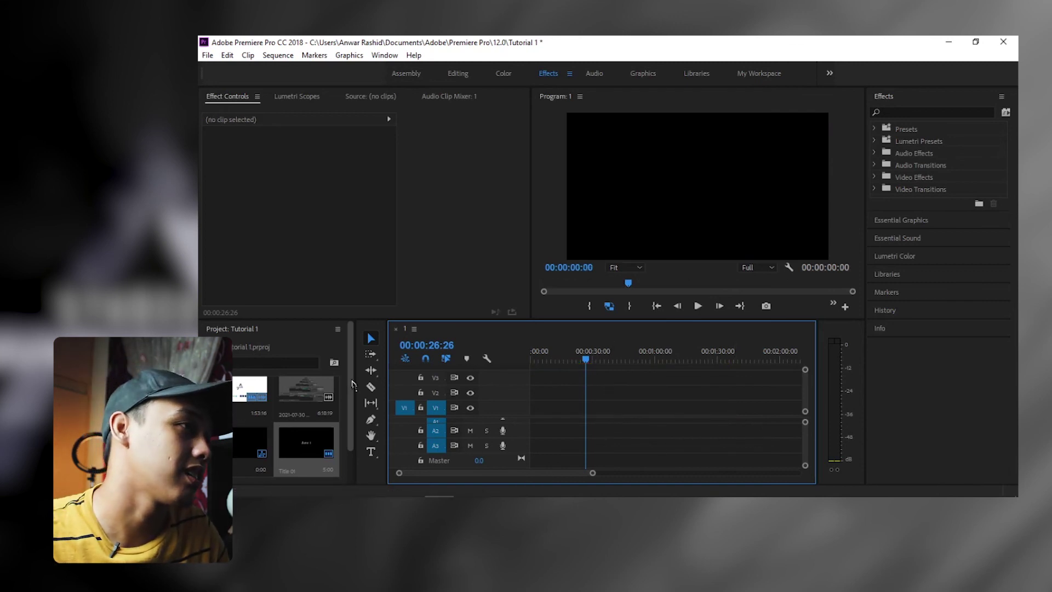
scroll(353, 383, "down", 2)
left_click(236, 356)
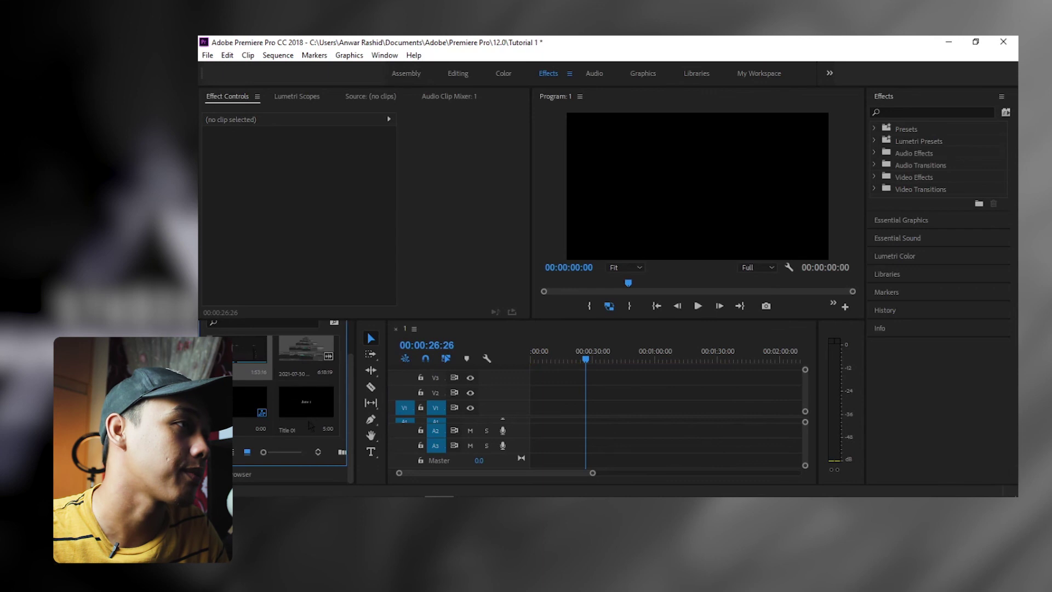
key("Delete")
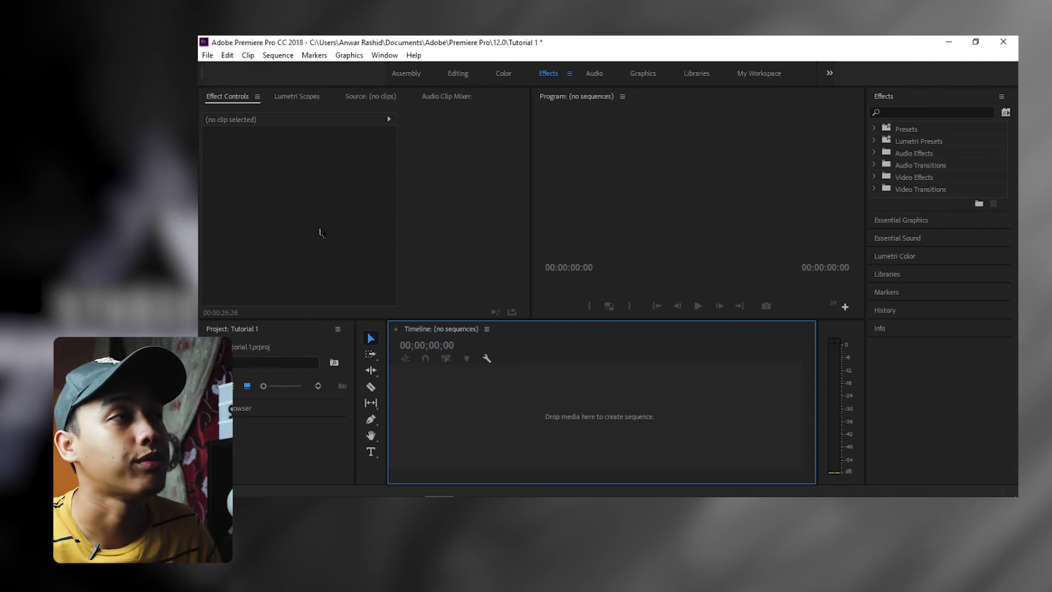
left_click(1003, 42)
Decline saving changes to the Tutorial 1 project.
left_click(606, 282)
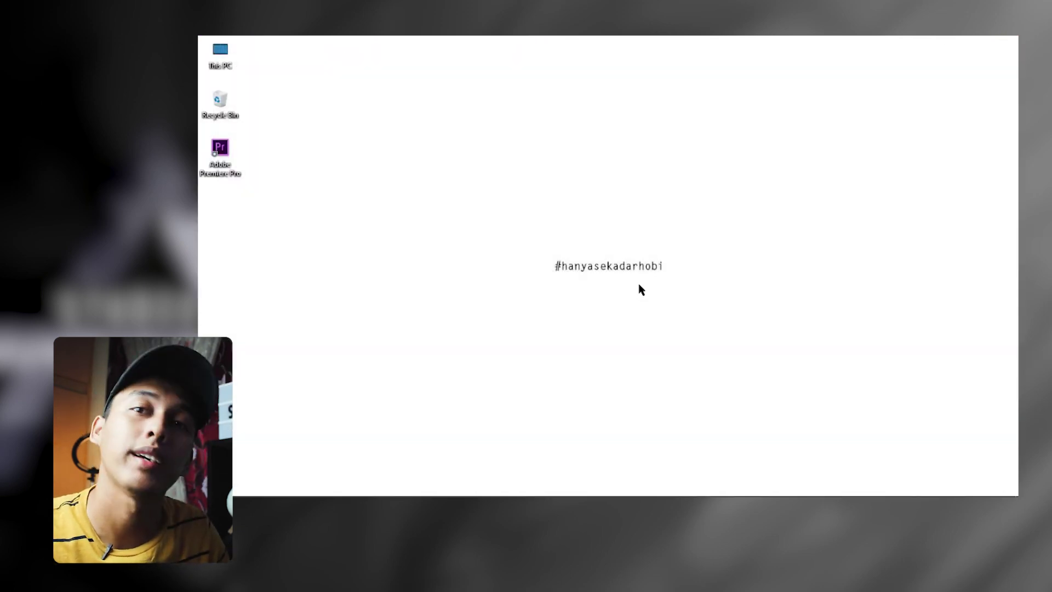